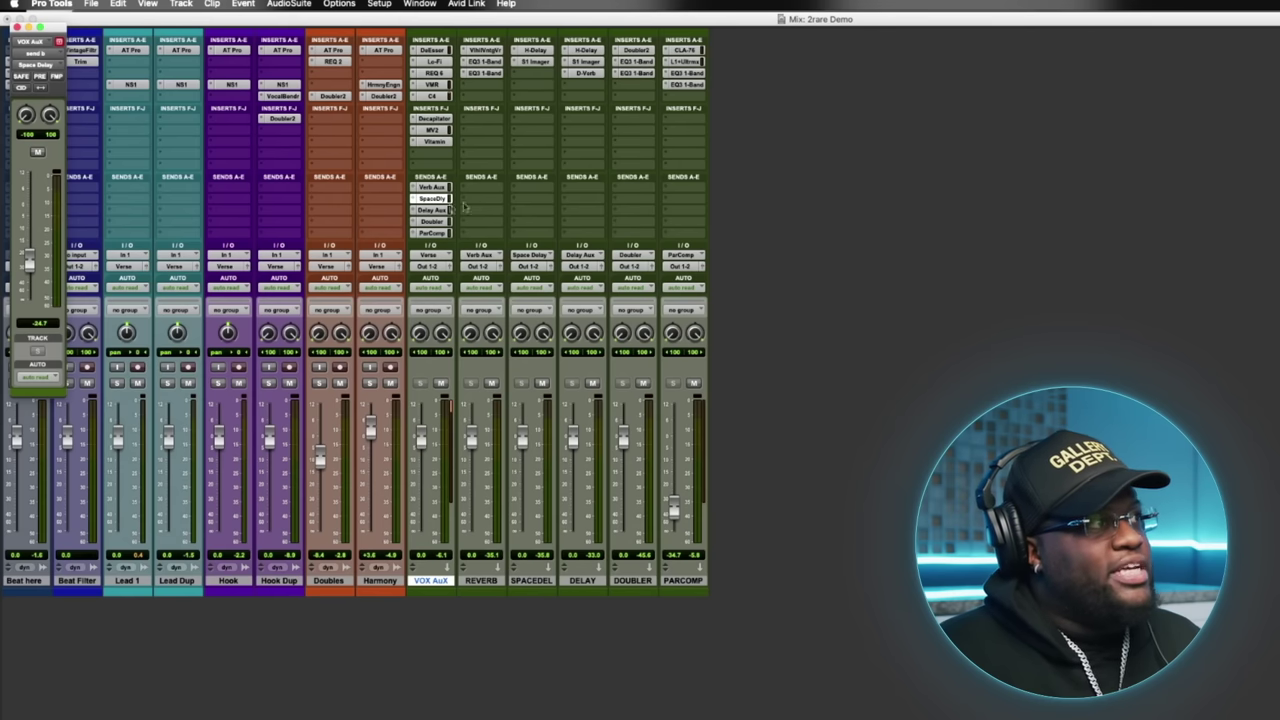
- Check the VOX AuX sends to Delay Aux, Doubler, ParComp and Verb Aux, ending on the reverb send at -25.6
click(432, 210)
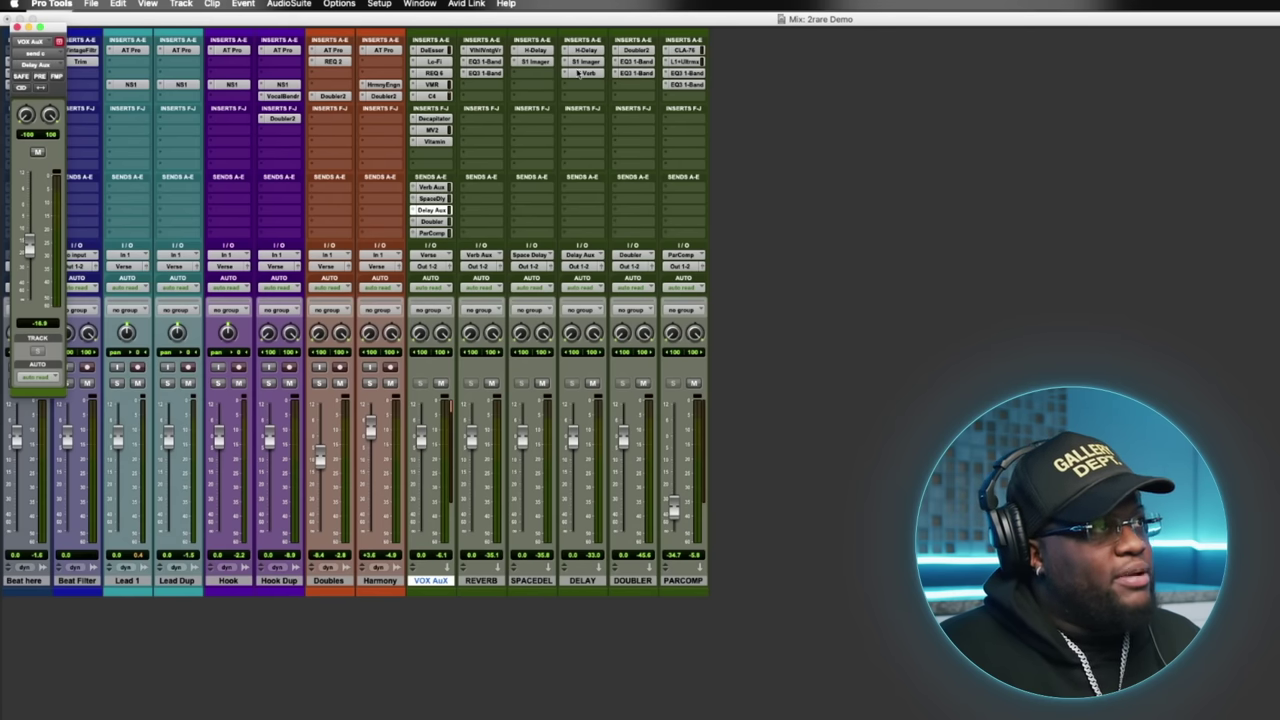
click(432, 221)
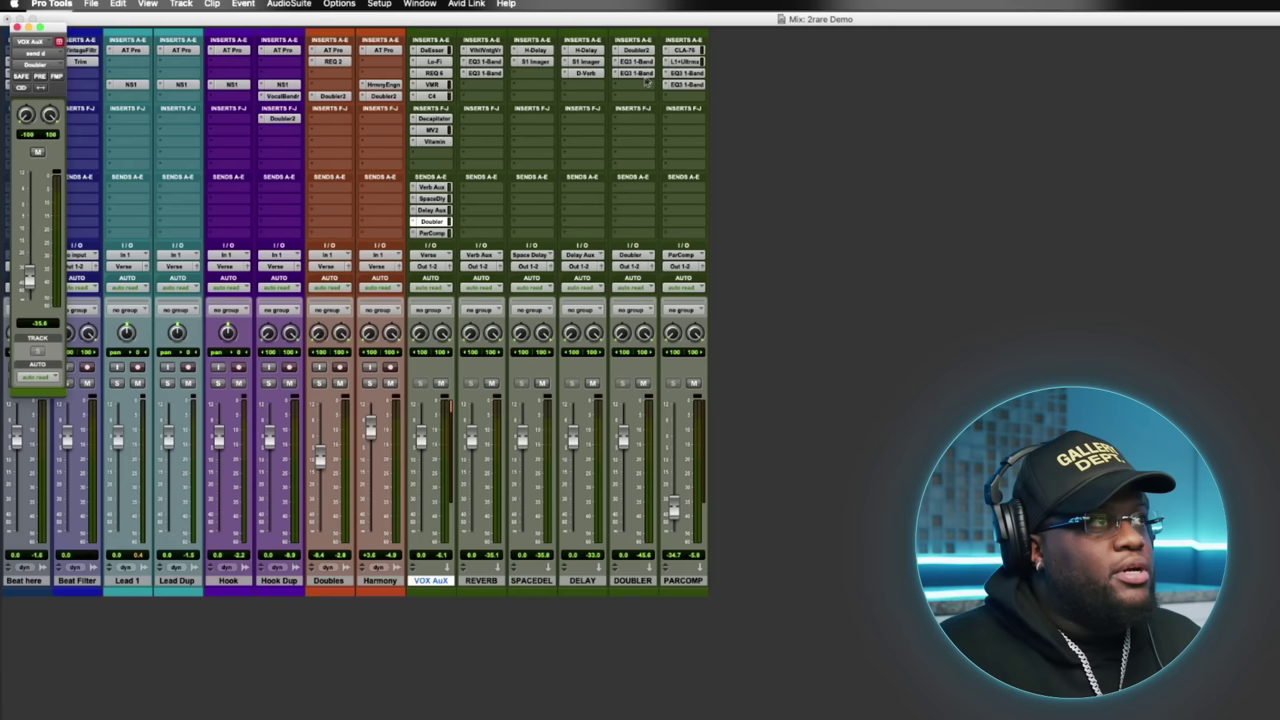
click(432, 232)
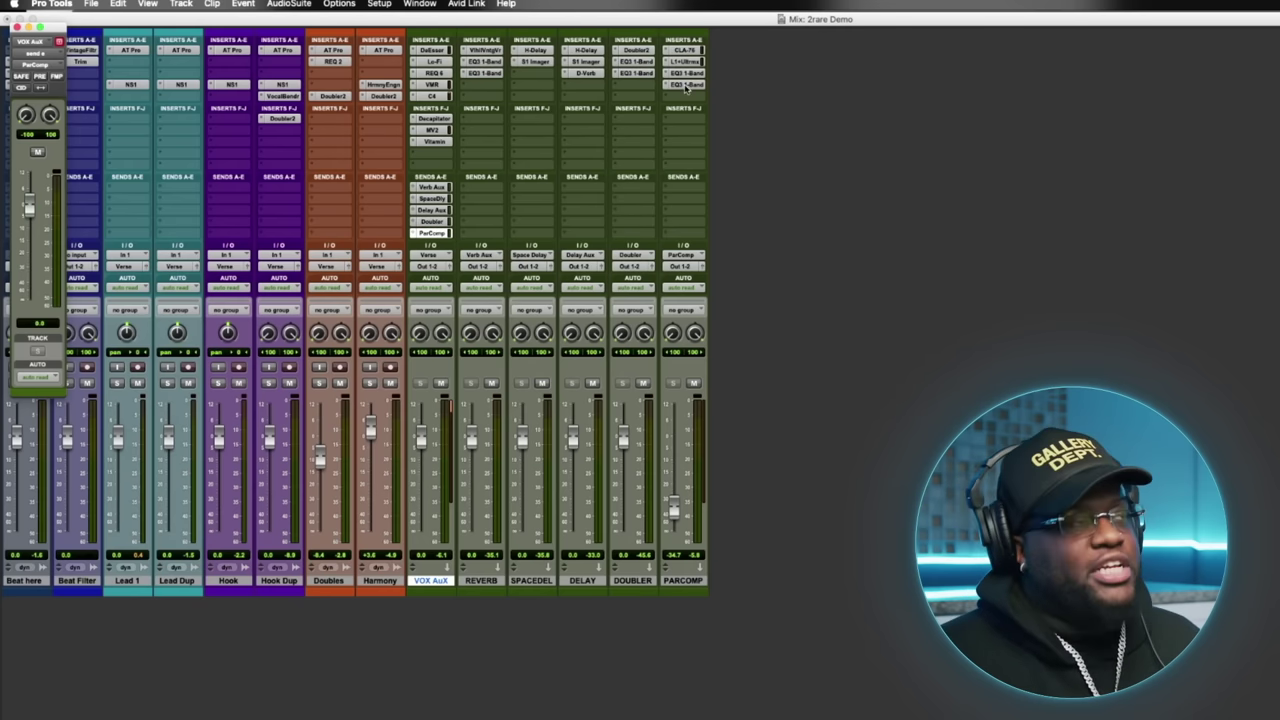
click(436, 188)
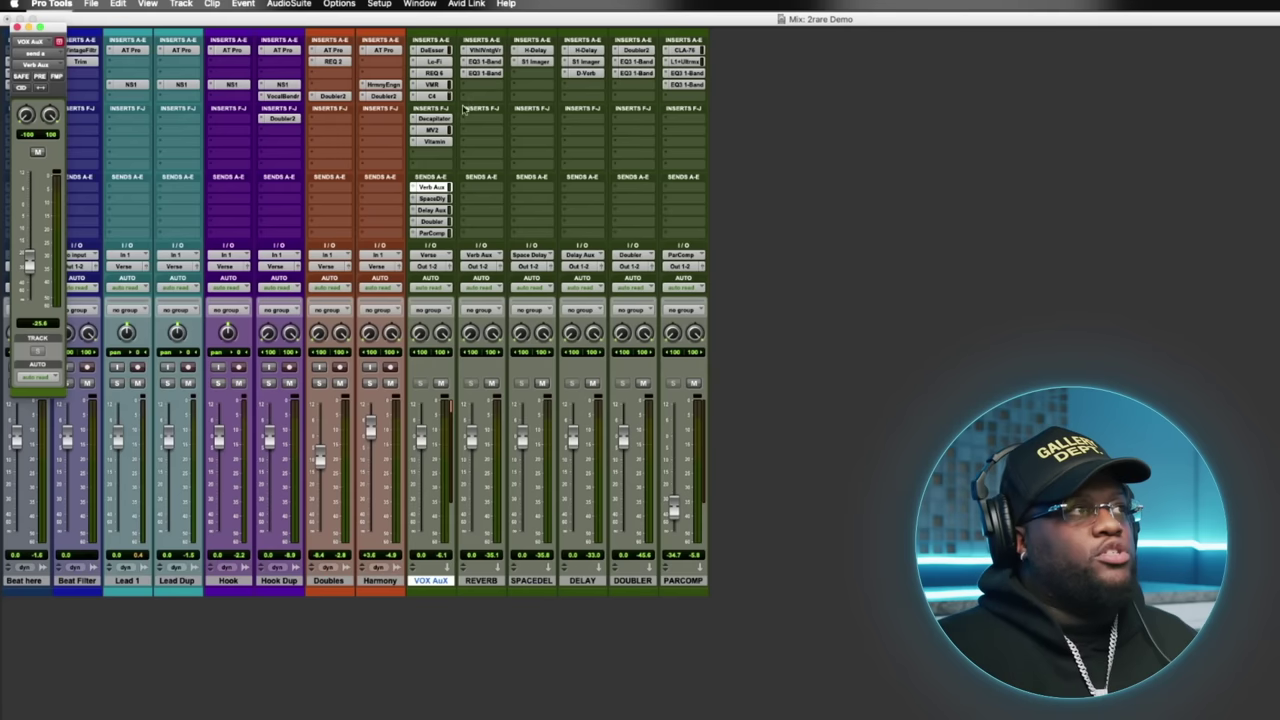
- Bypass both EQ3 1-Band plugins on the REVERB return
click(486, 50)
drag(629, 284, 706, 273)
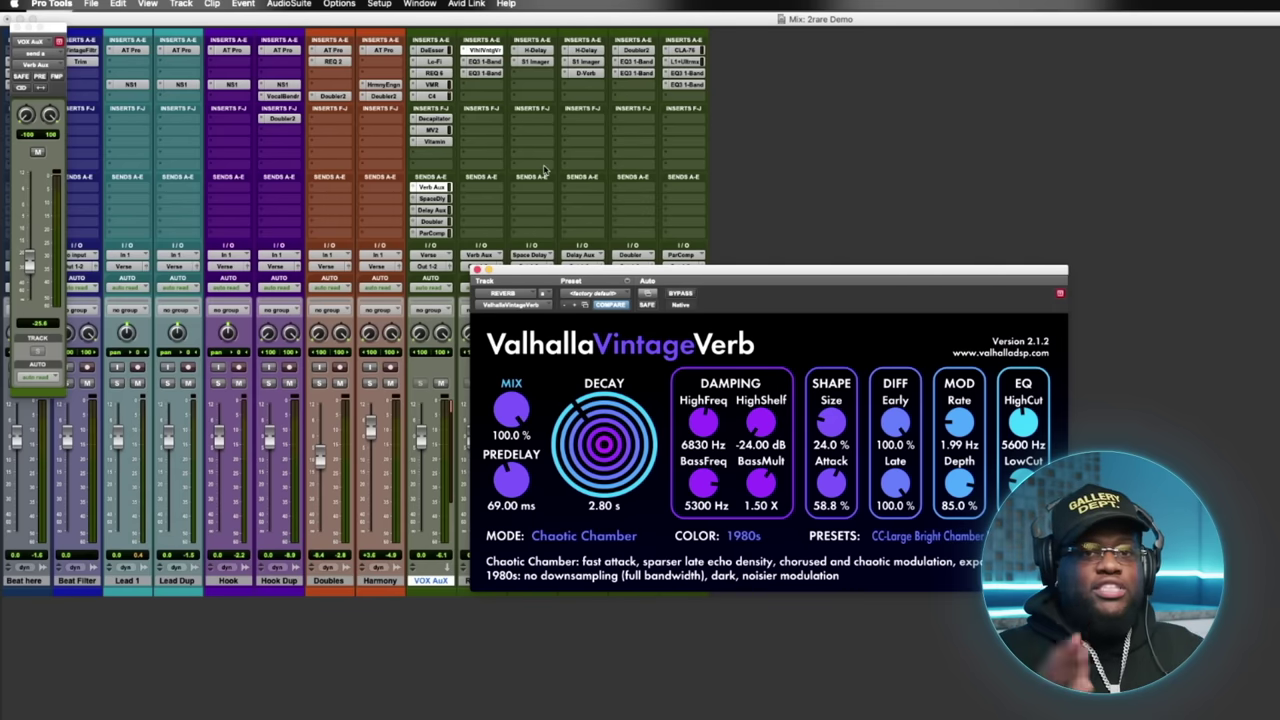
click(488, 73)
click(491, 60)
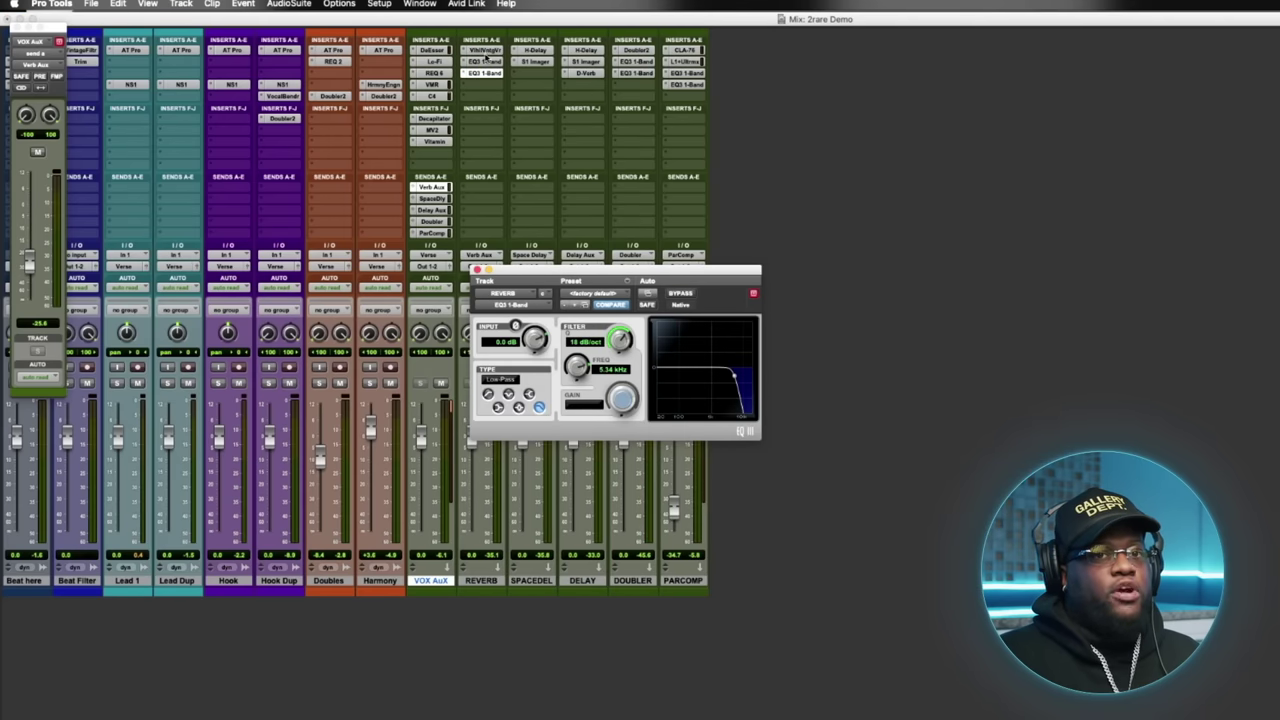
super+click(485, 61)
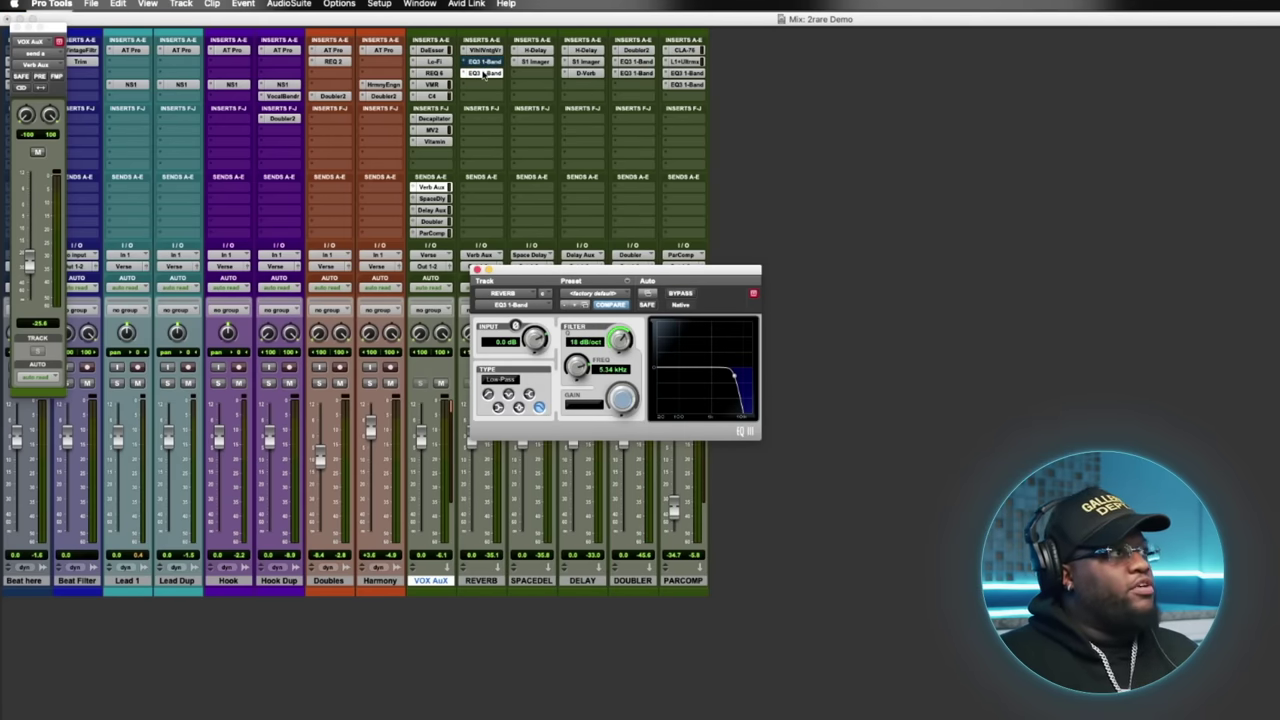
super+click(485, 73)
- Solo the Lead 1 and Lead Dup vocals
click(117, 383)
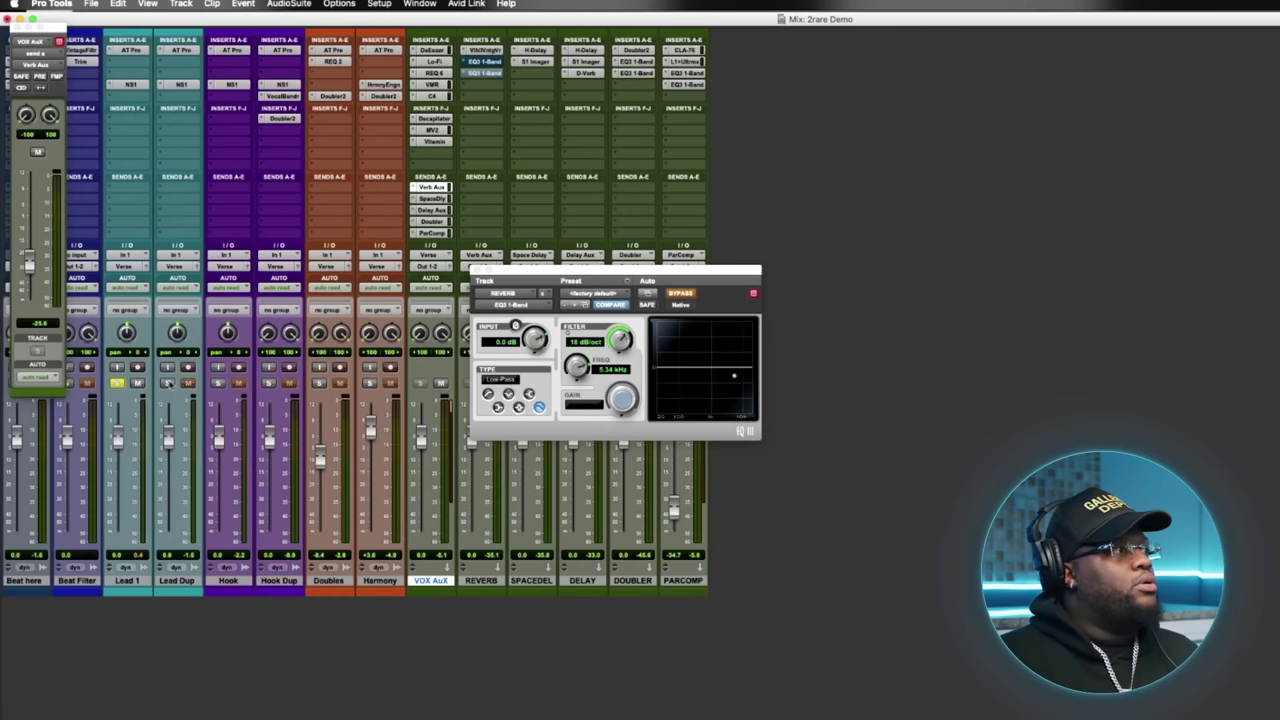
click(167, 383)
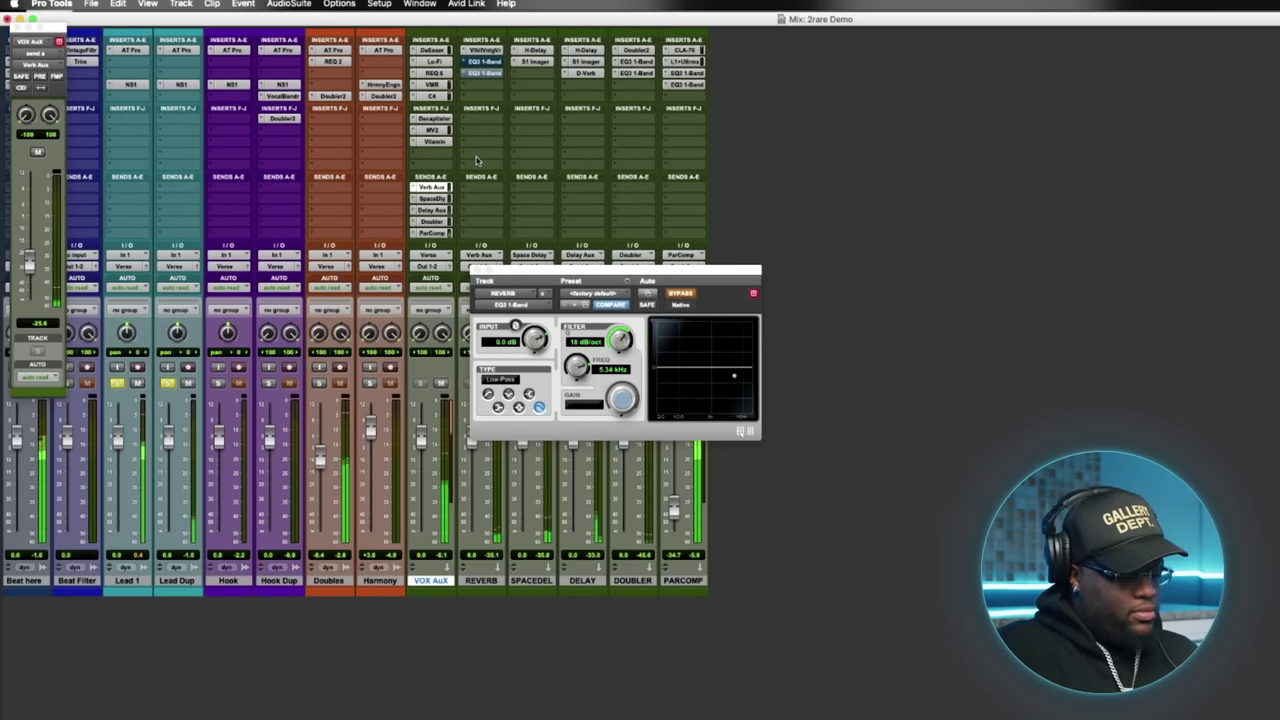
key(super+equal)
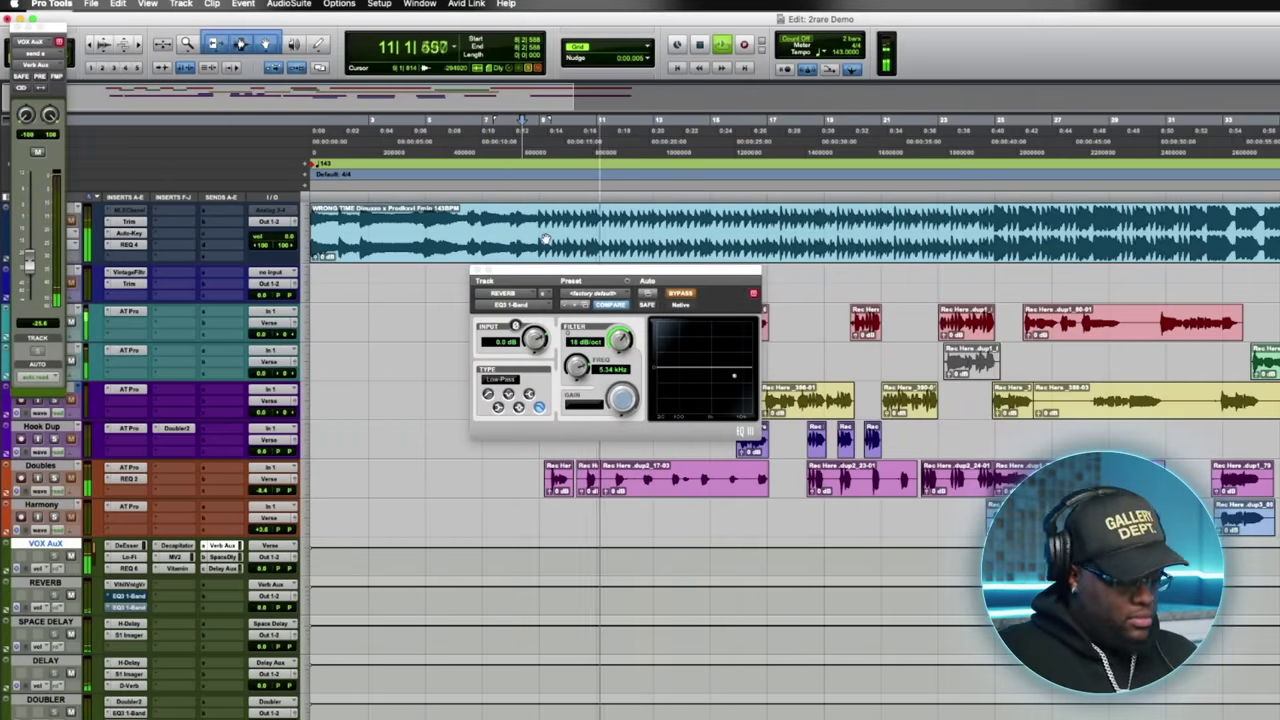
key(super+equal)
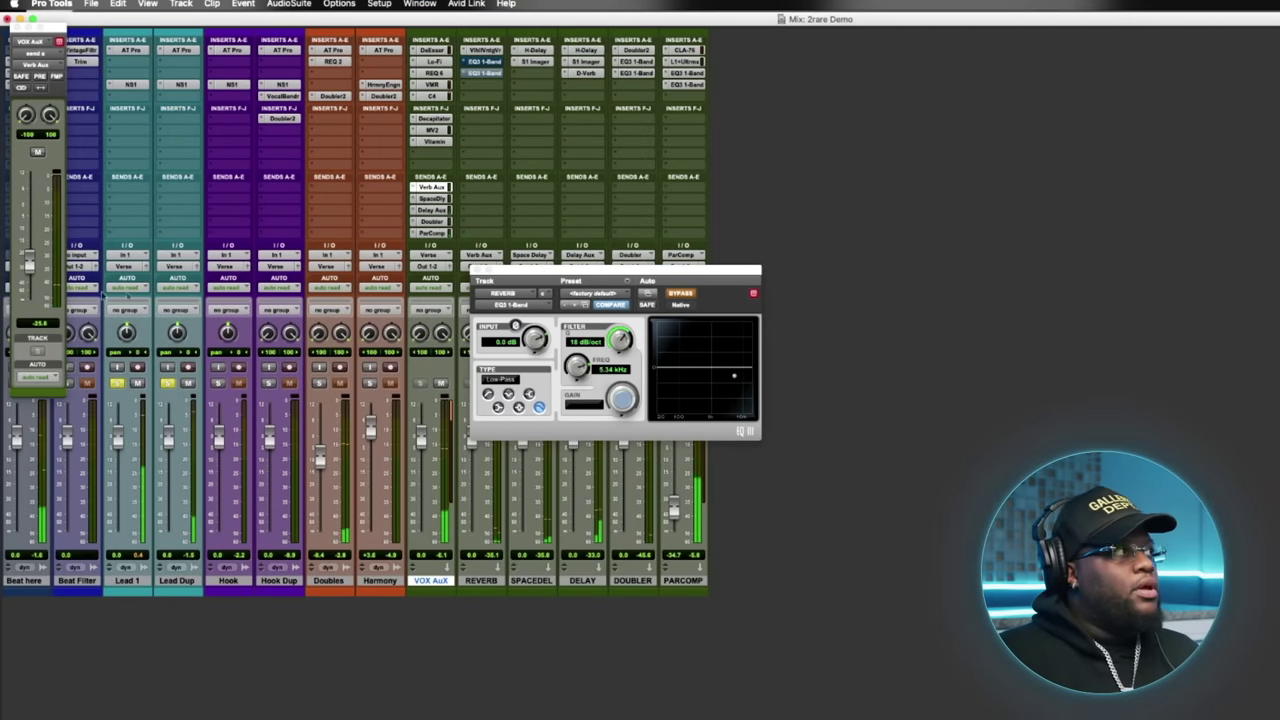
- Raise the VOX AuX reverb send to about -8.7 and bring up the VintageVerb plugin
drag(30, 265, 29, 232)
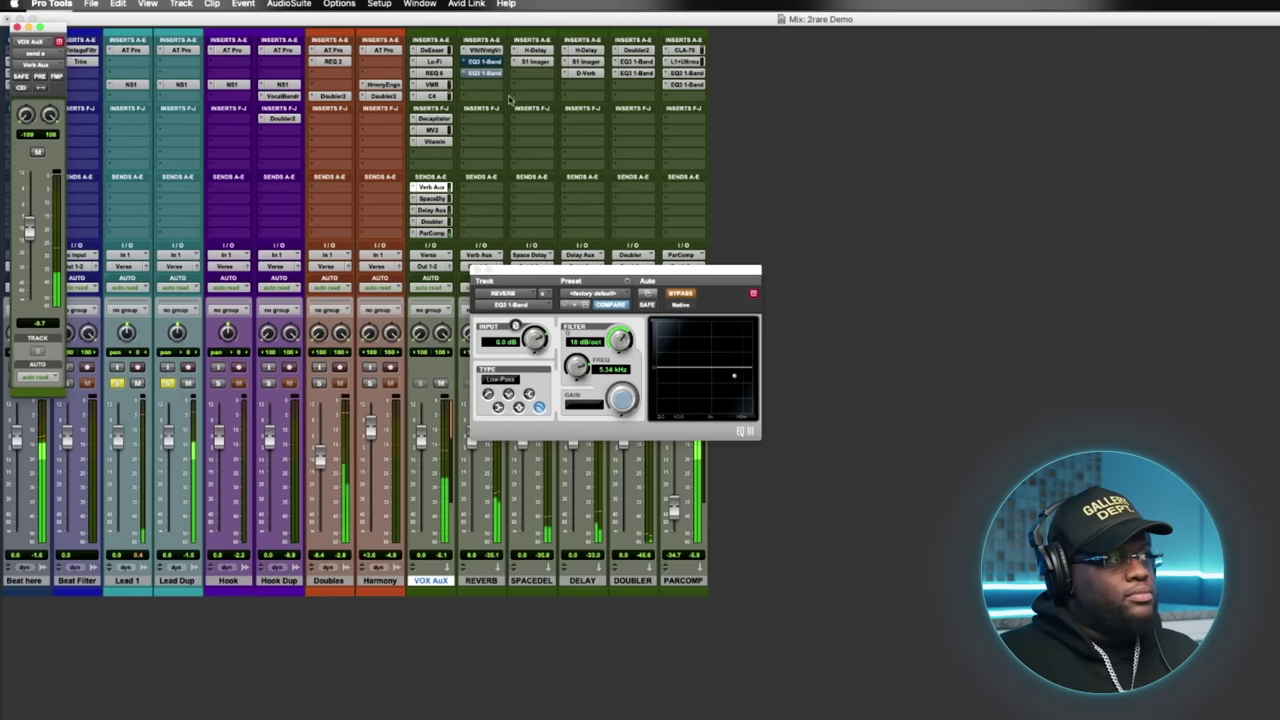
click(486, 64)
click(485, 51)
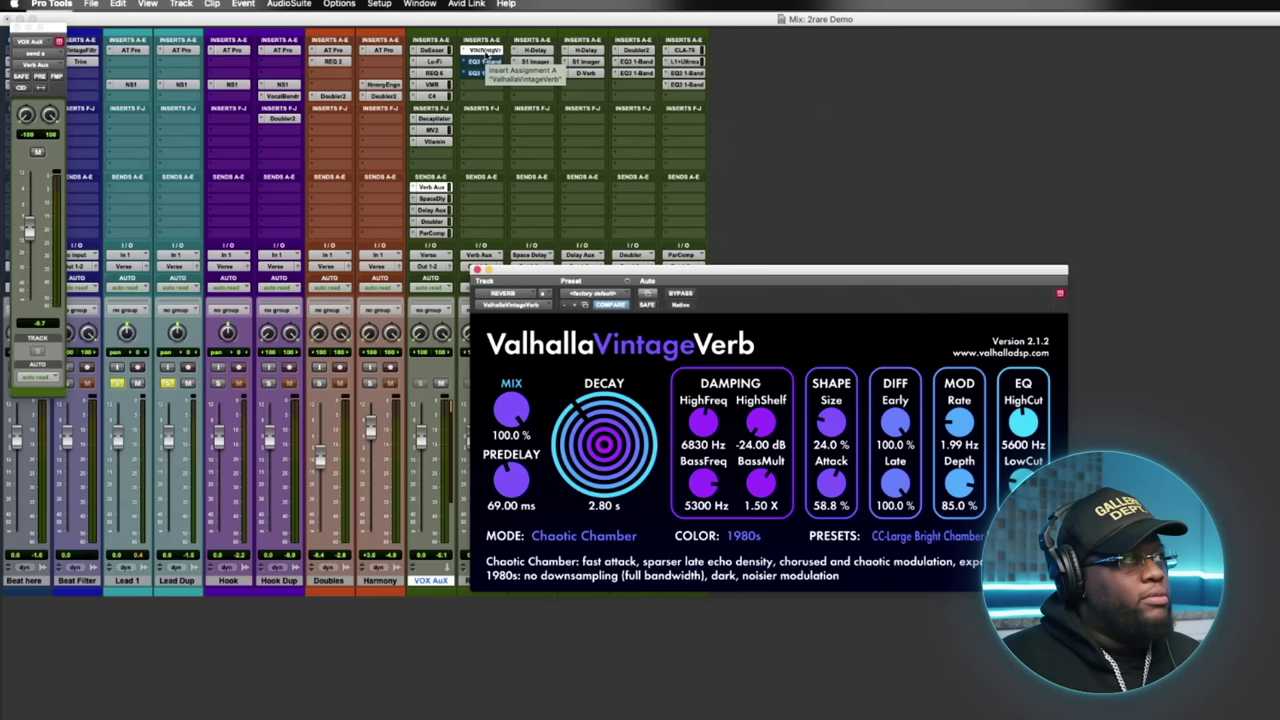
- Compare the reverb return's 5.34 kHz low-pass EQ bypassed and active during playback, leaving it on
click(482, 63)
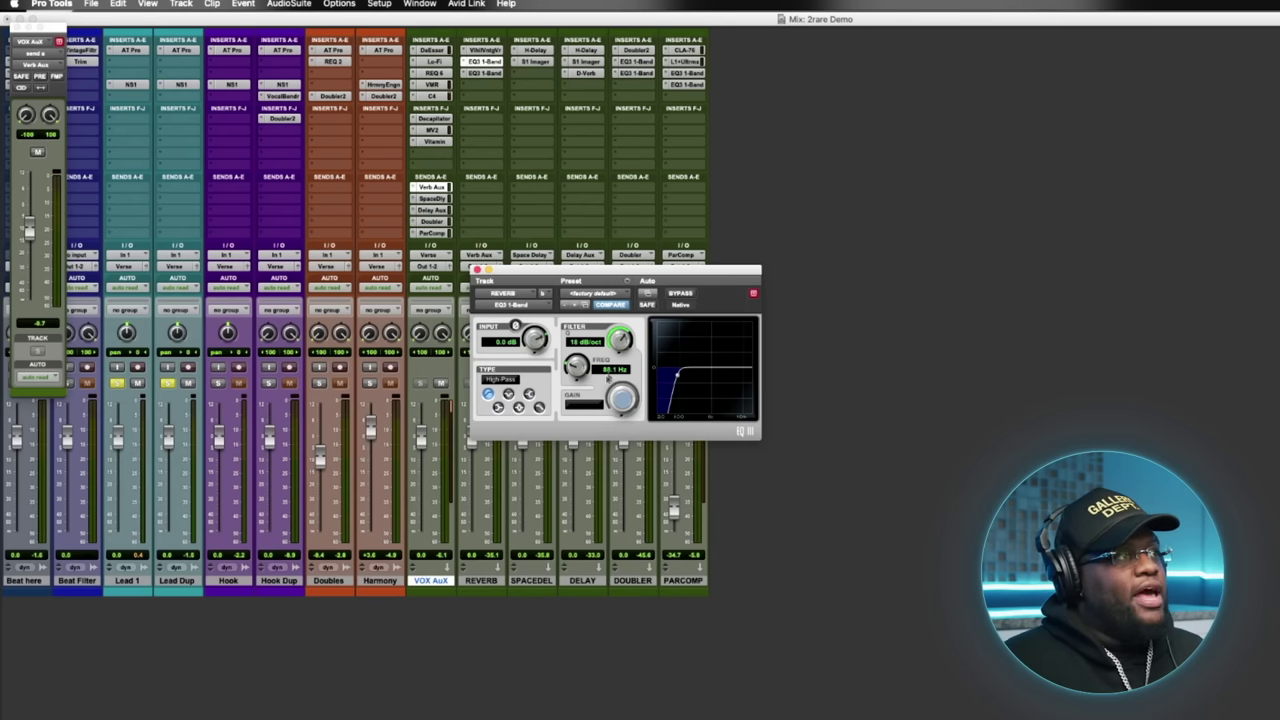
click(539, 406)
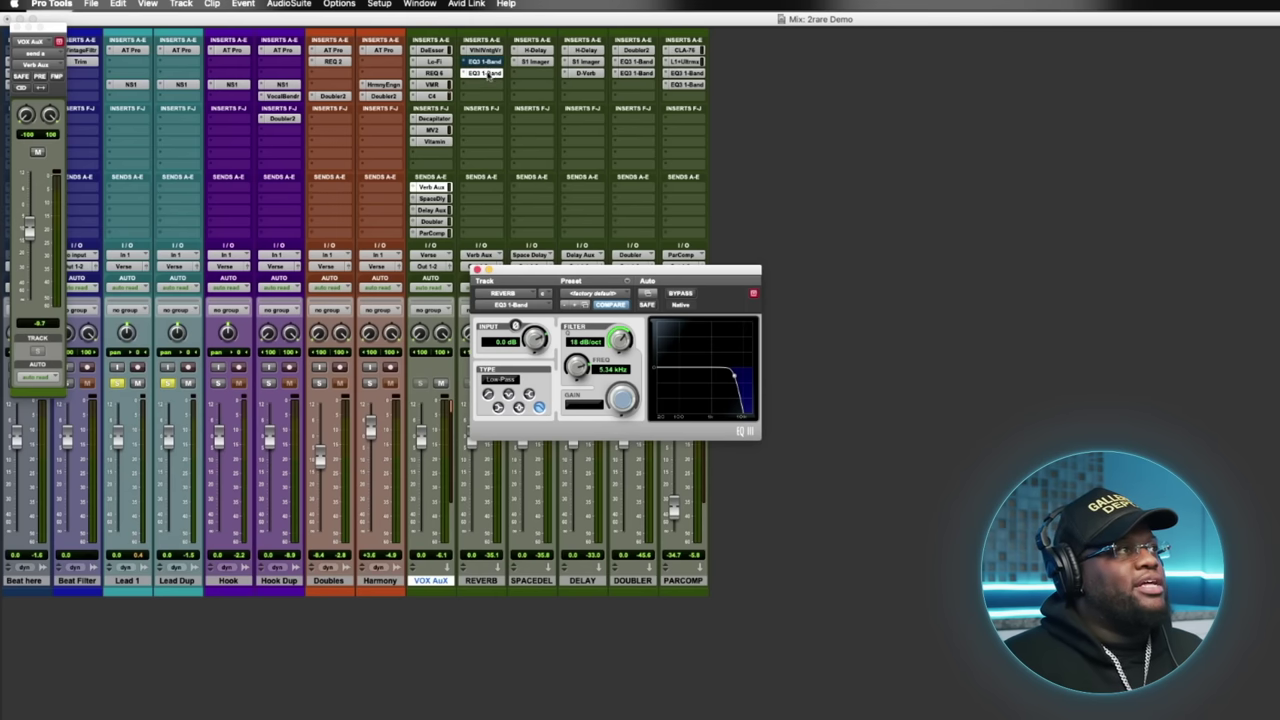
super+click(490, 63)
key(space)
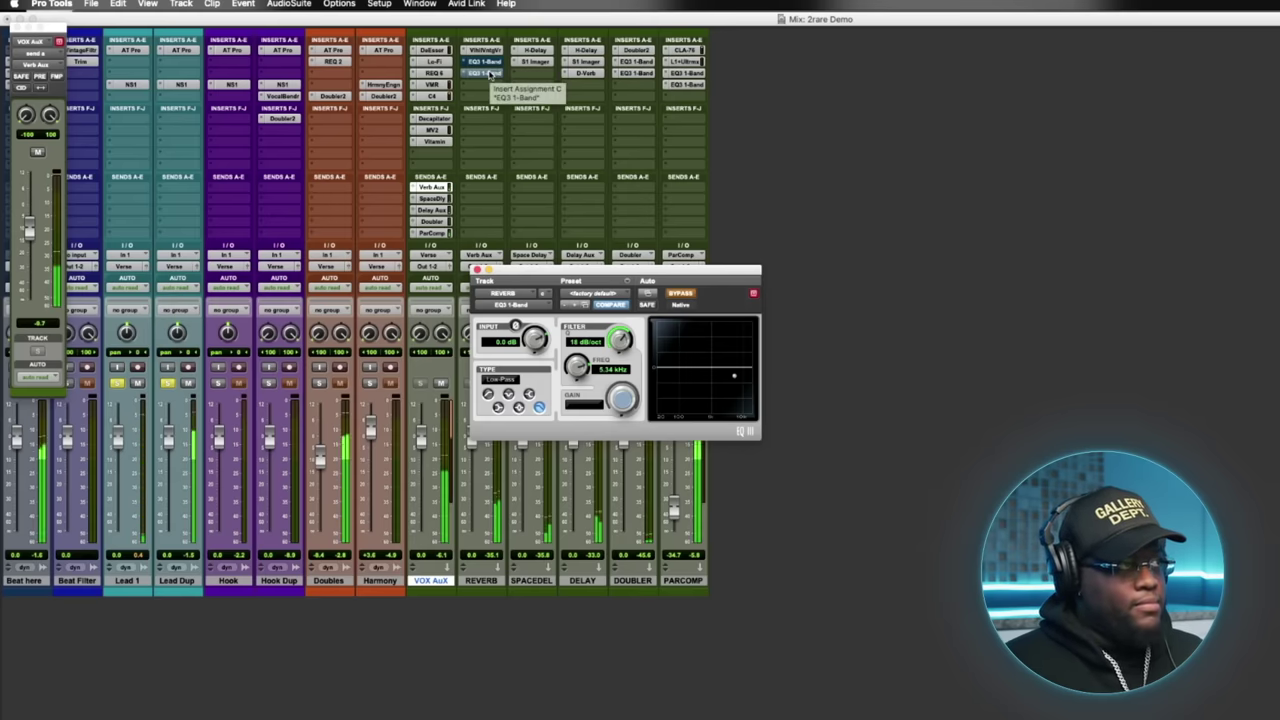
super+click(489, 62)
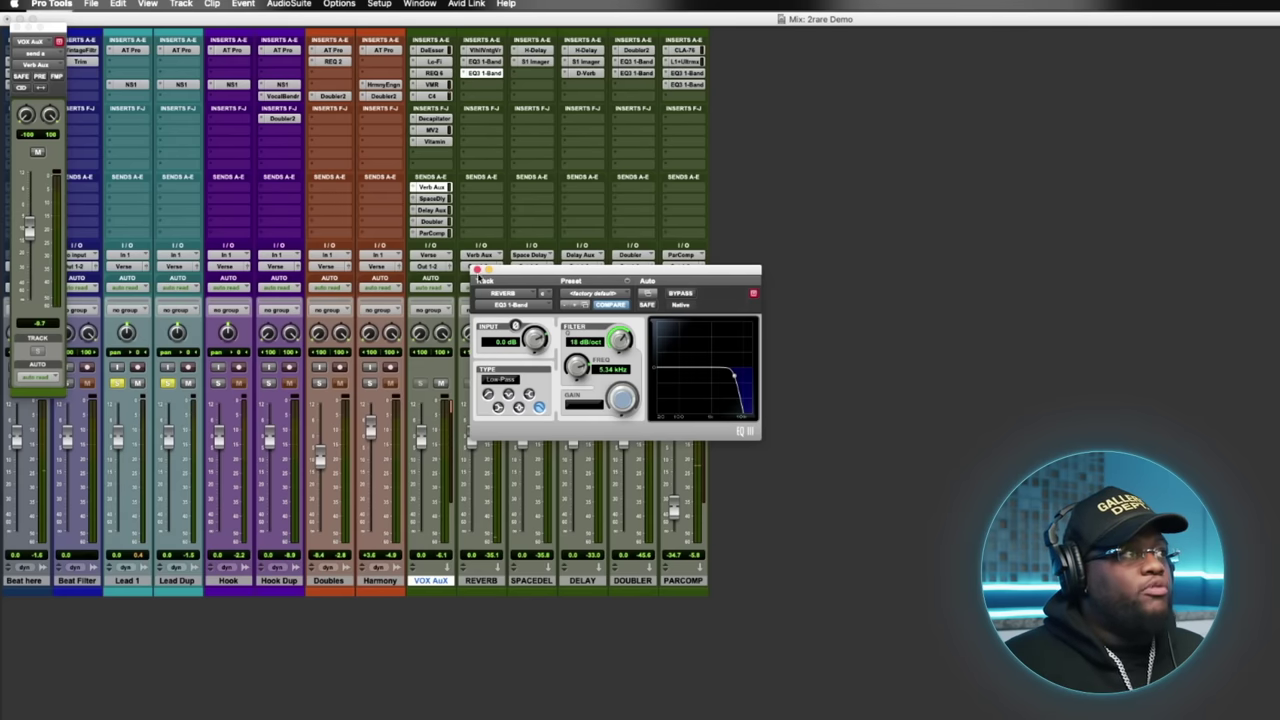
click(476, 270)
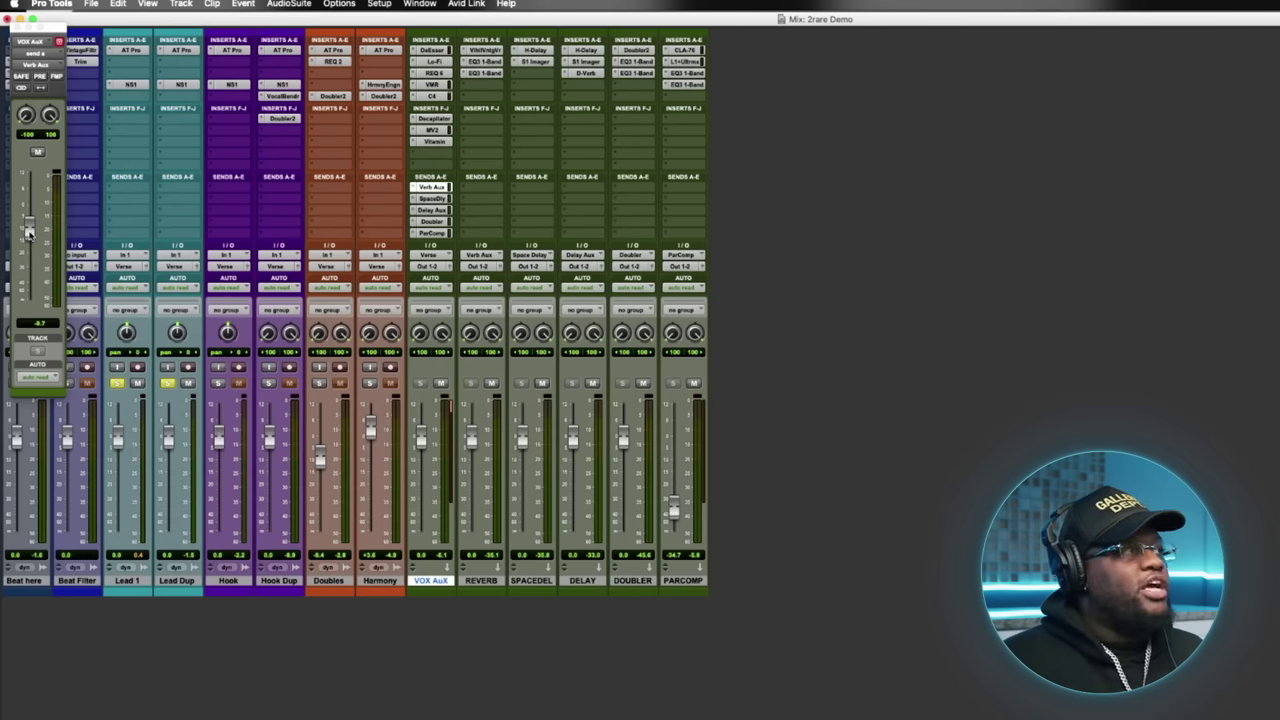
- During playback, lower the VOX AuX reverb send to about -21.8
key(space)
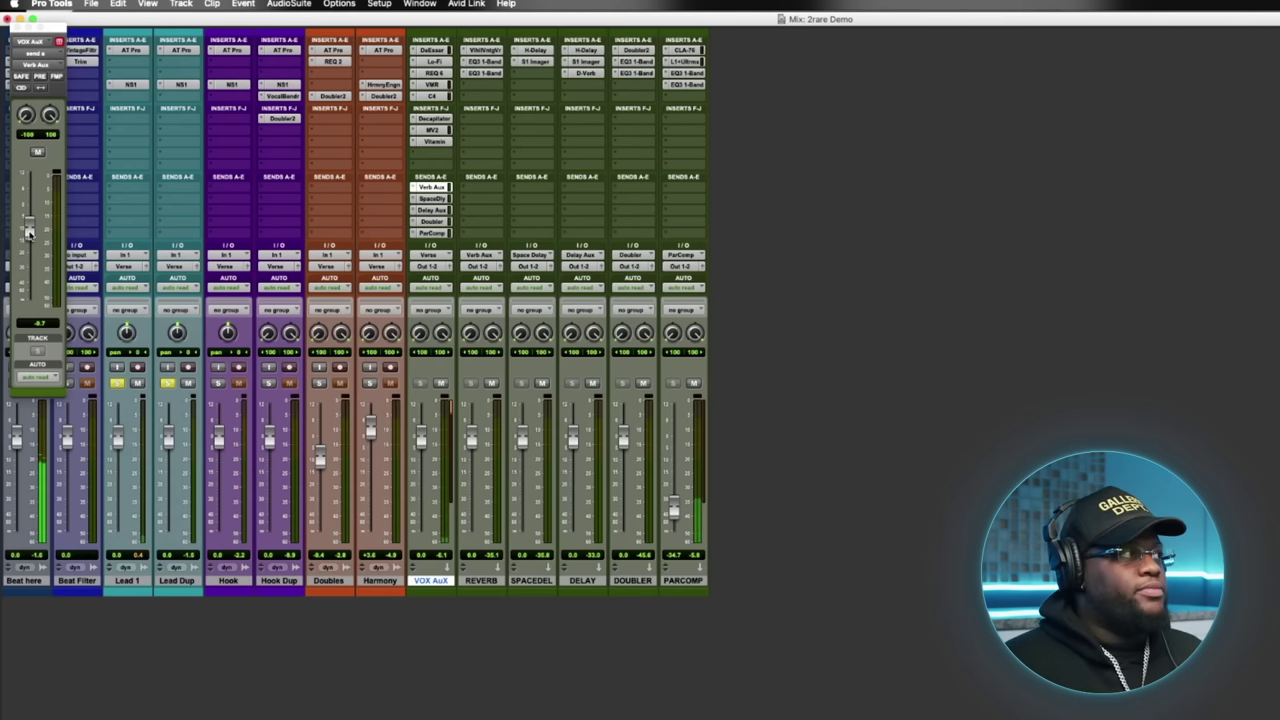
click(116, 384)
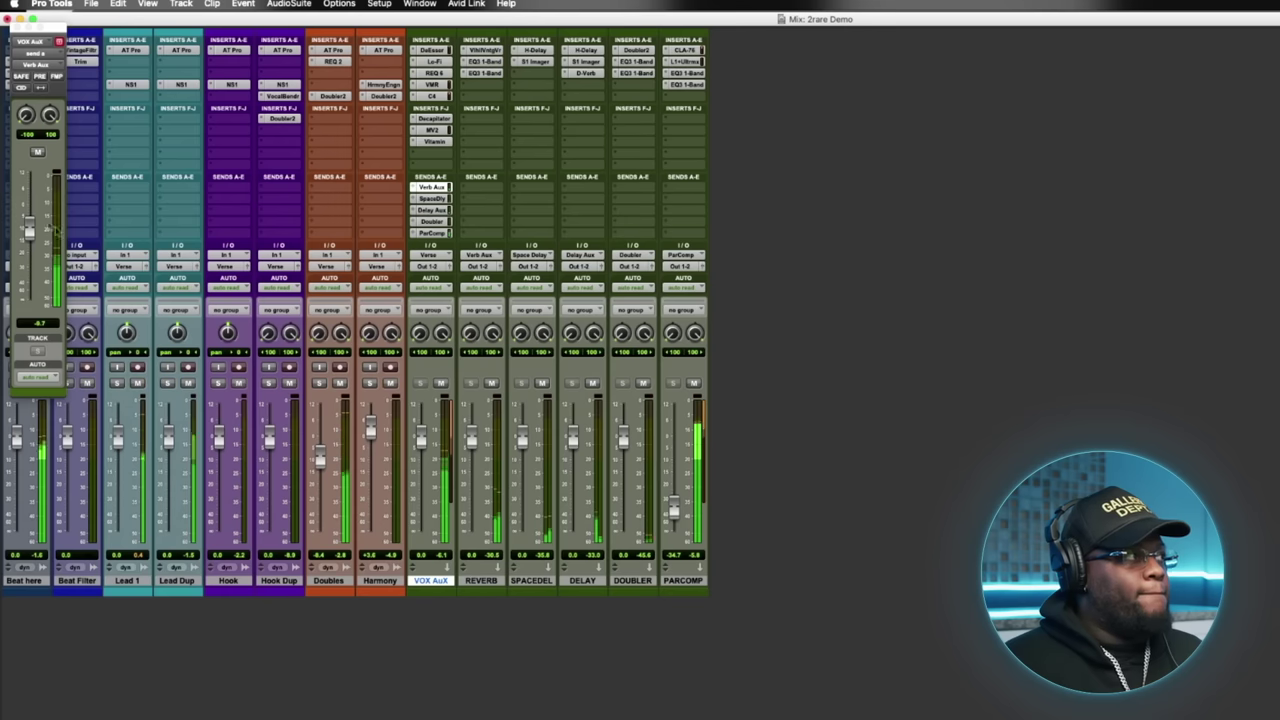
drag(29, 230, 30, 260)
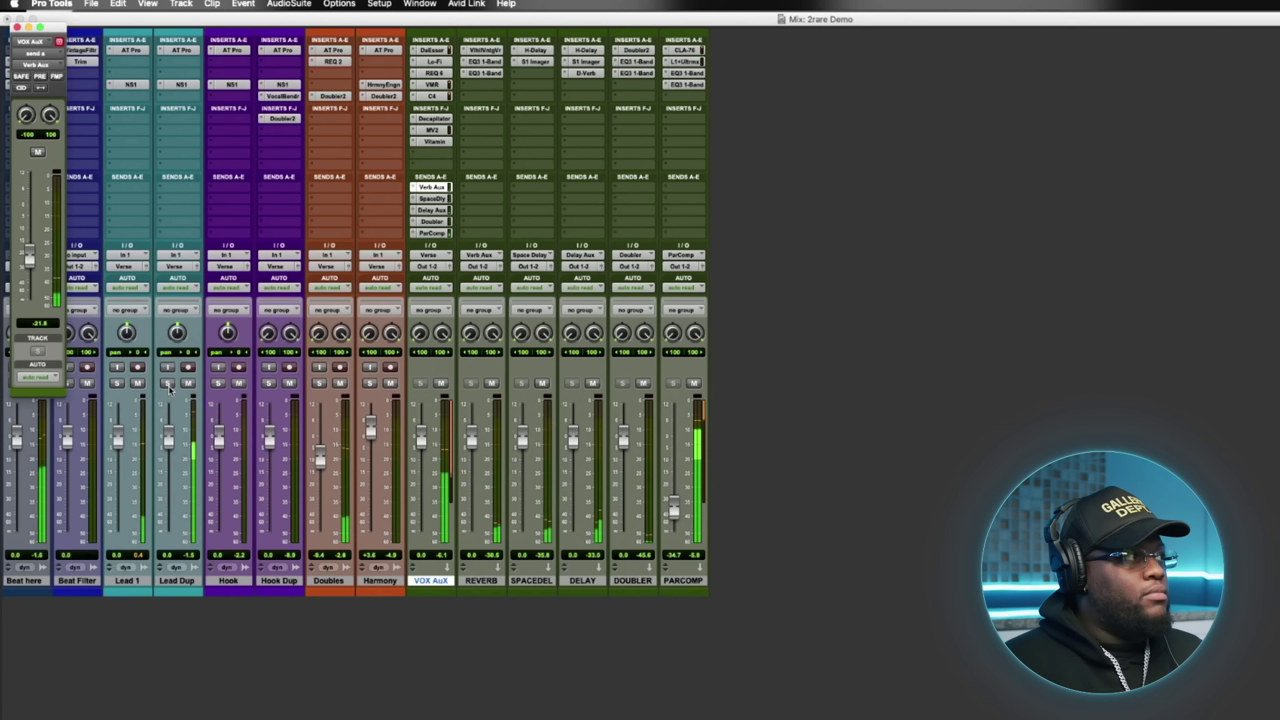
- Unsolo Lead 1 and Lead Dup and show the Space Delay send at -24.7
click(117, 384)
click(118, 384)
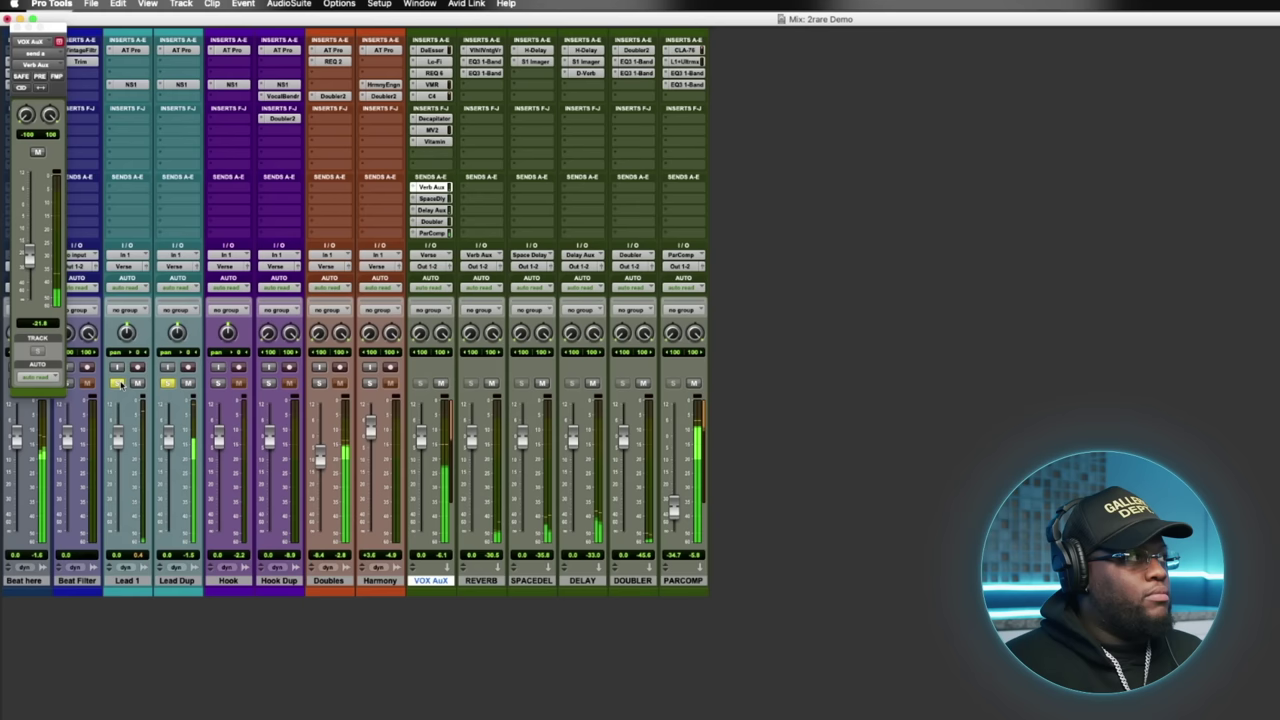
click(118, 384)
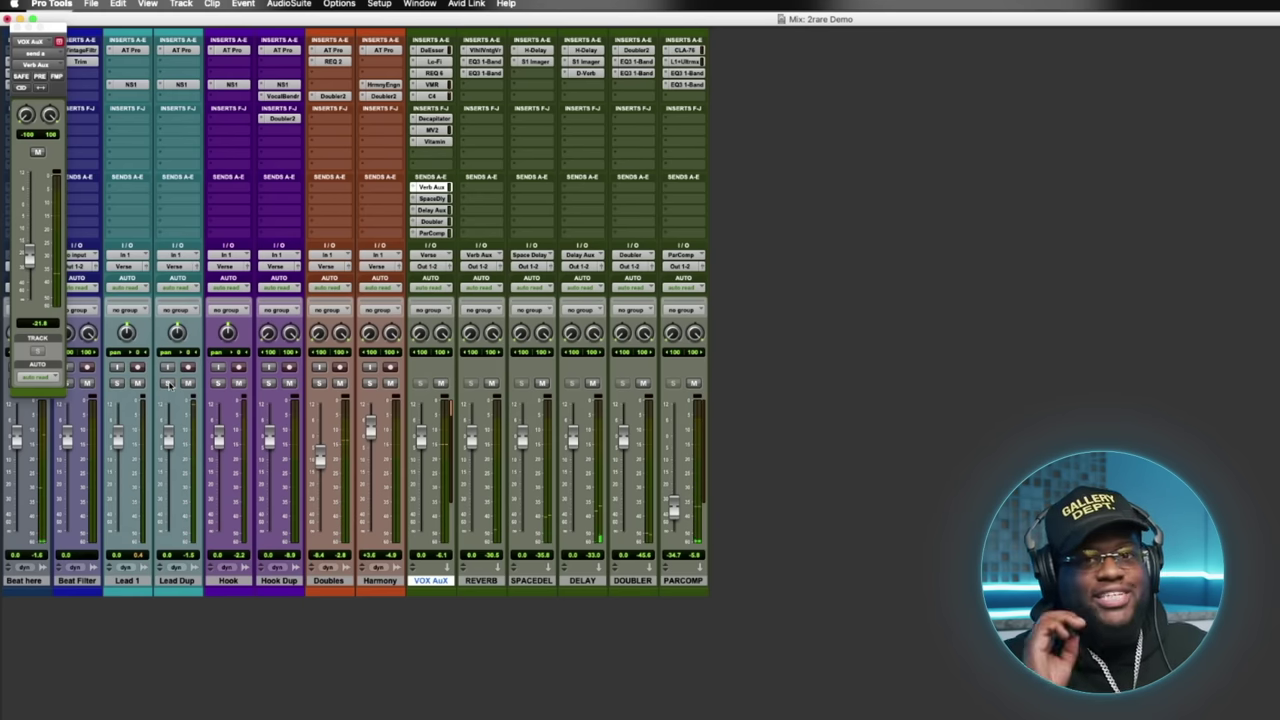
click(168, 384)
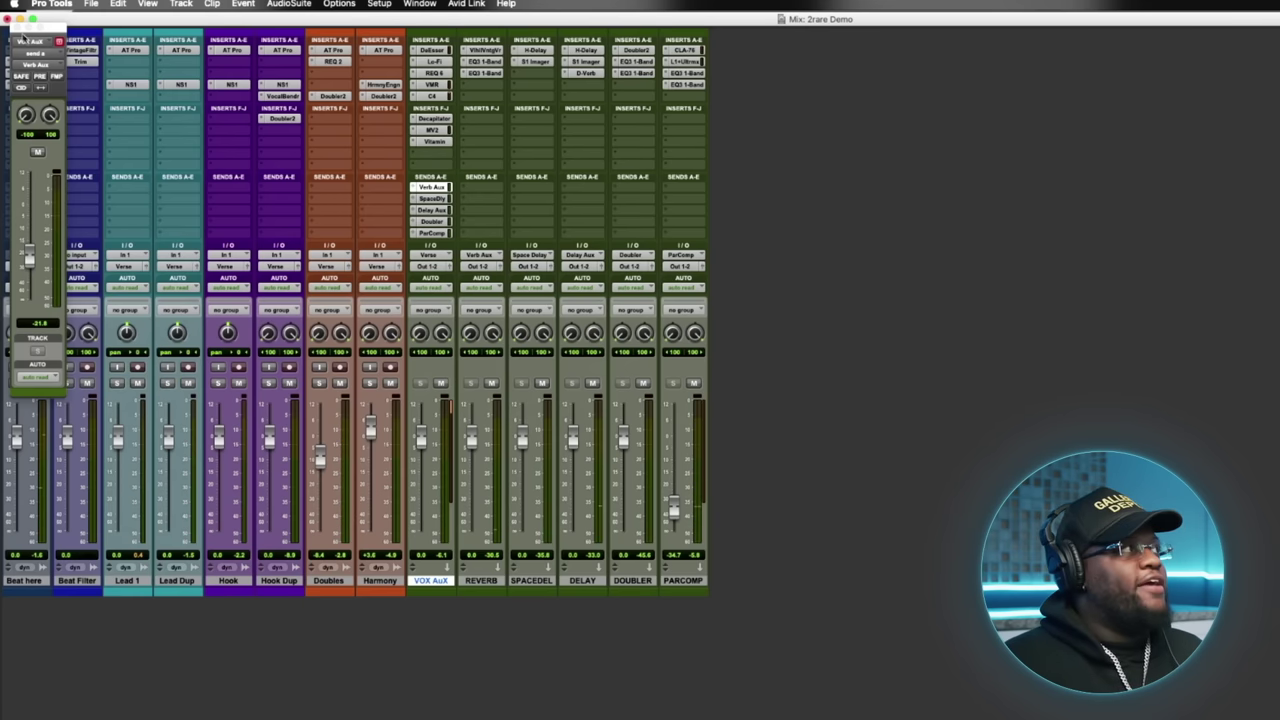
click(14, 27)
click(443, 199)
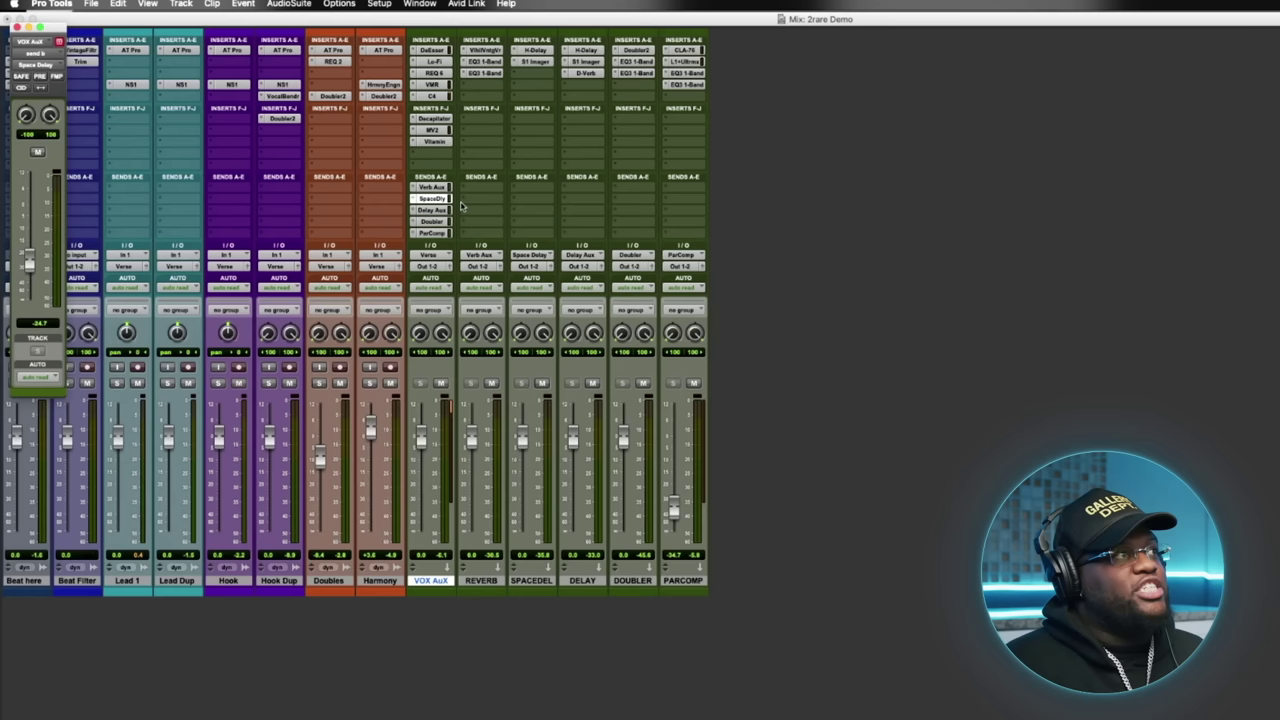
- Review the Space Delay H-Delay (1/16, 143 BPM) with the leads soloed, adjusting the vocal send
click(535, 51)
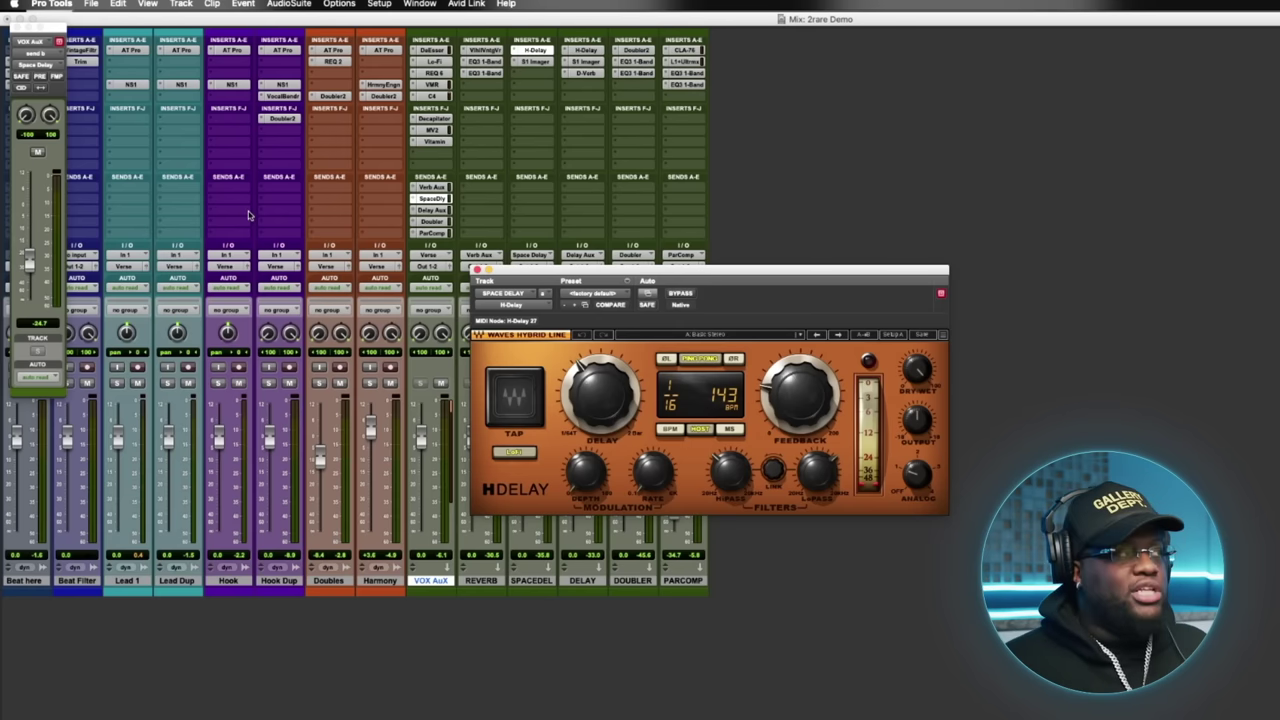
key(space)
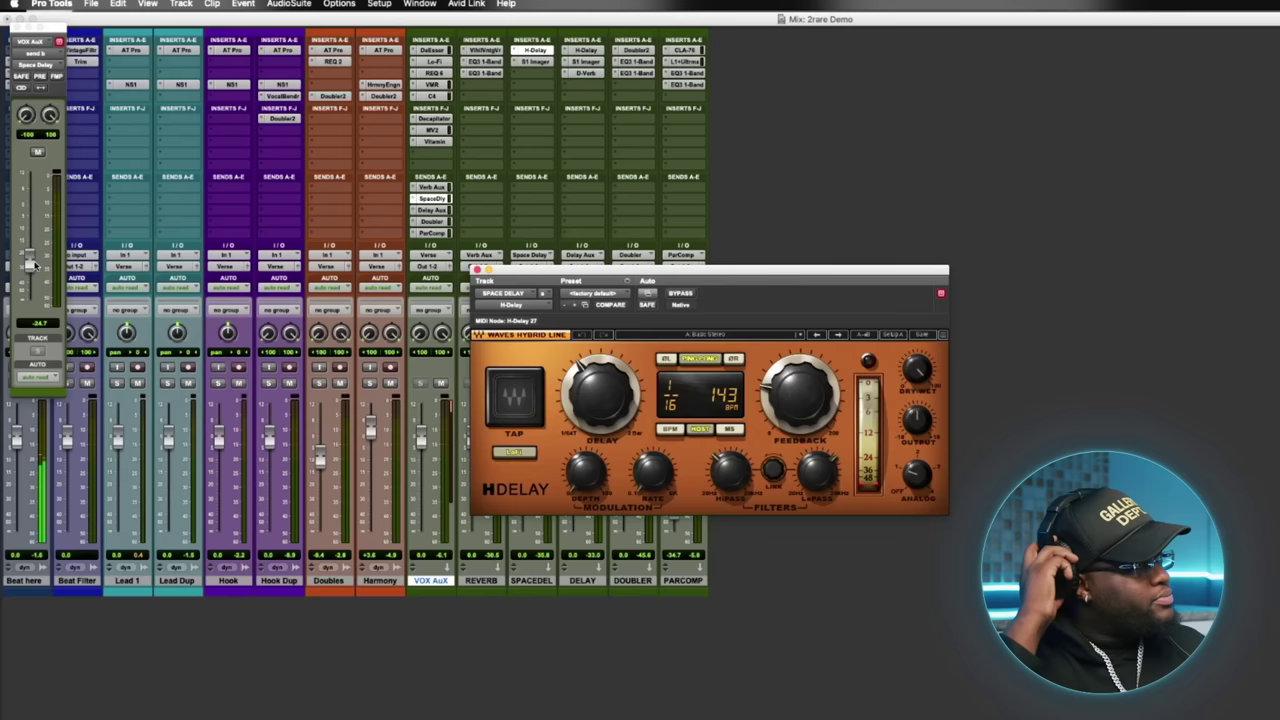
click(117, 383)
click(167, 383)
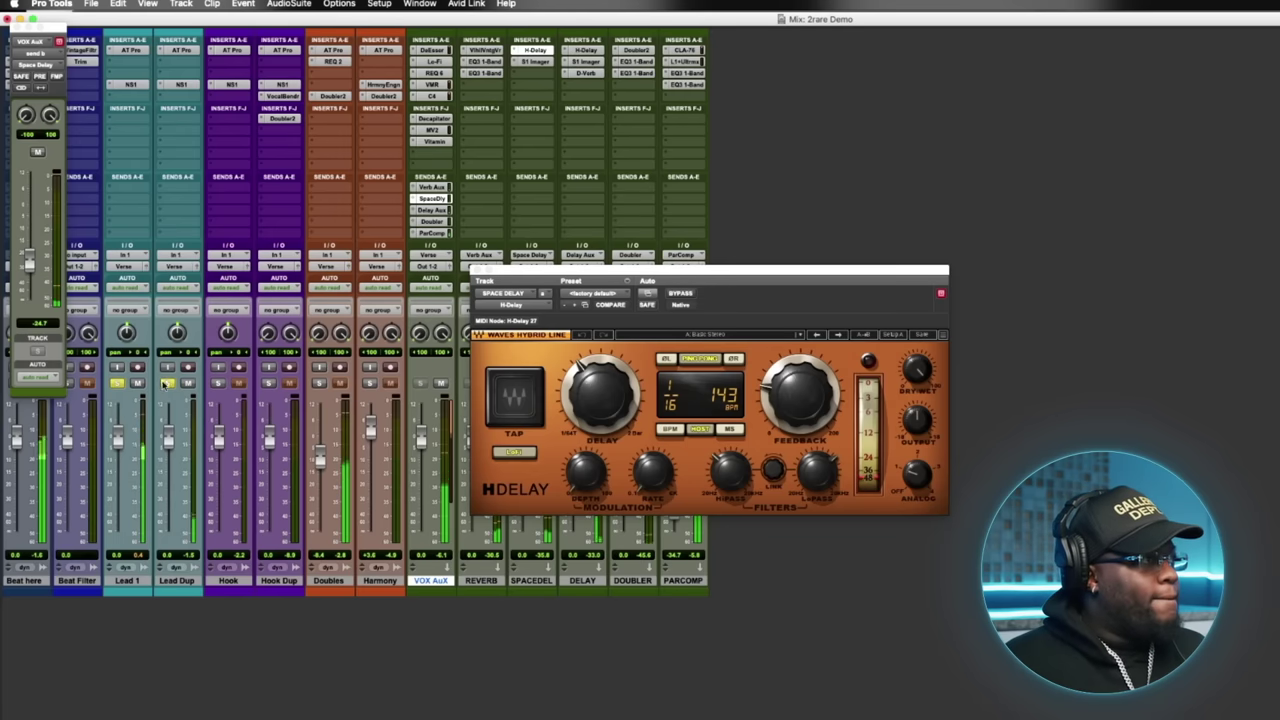
mouse_move(30, 262)
mouse_down()
mouse_move(30, 226)
mouse_move(28, 261)
mouse_up()
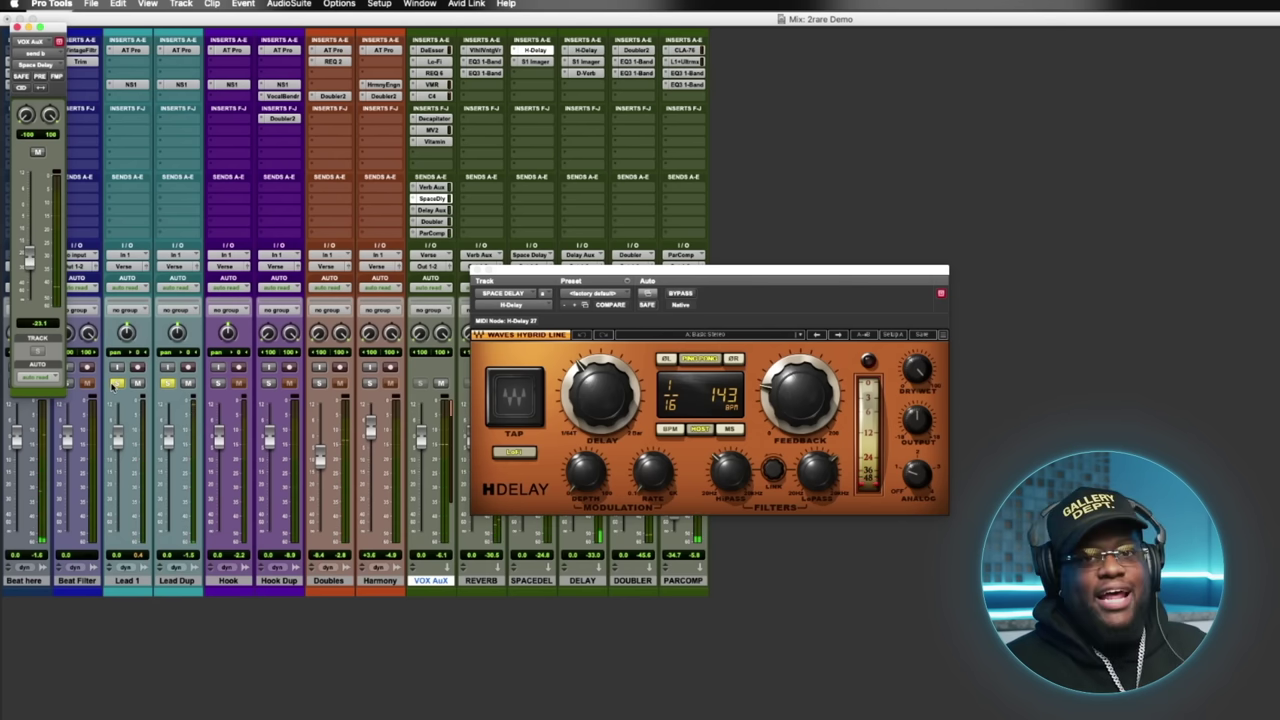
- Unsolo Lead 1 and Lead Dup and play the mix, muting then restoring the Space Delay send
click(117, 383)
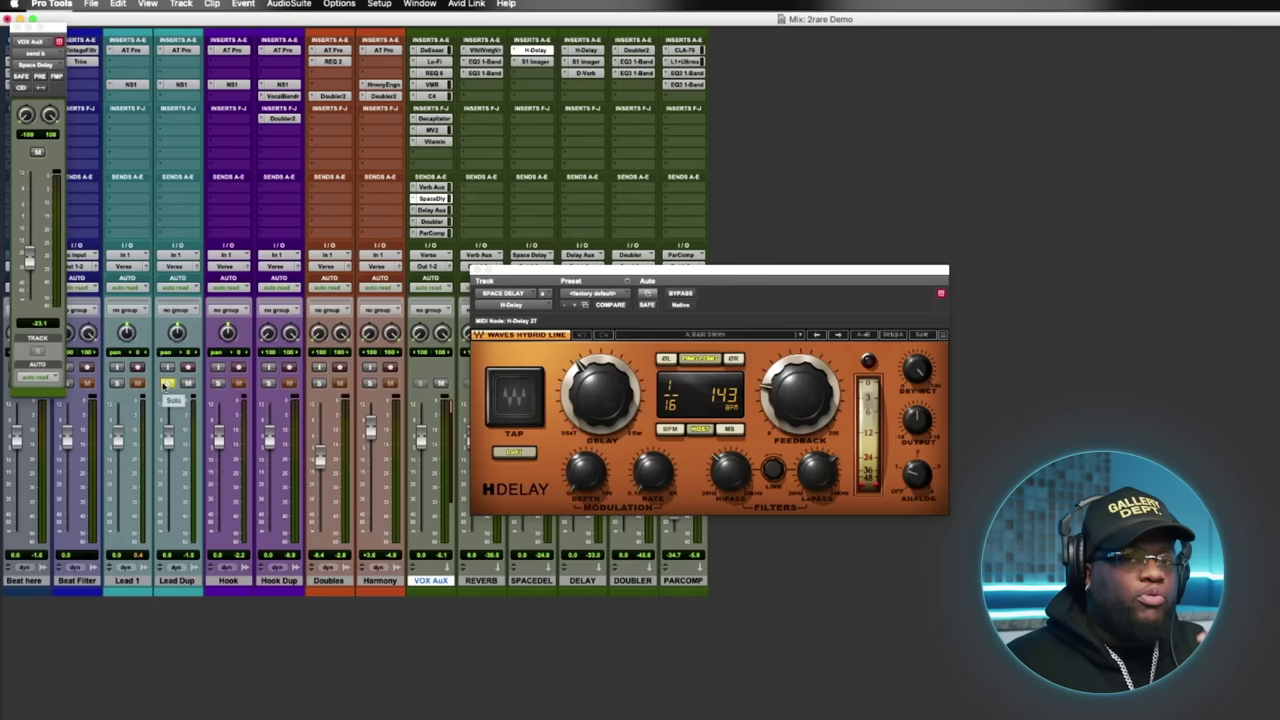
click(166, 383)
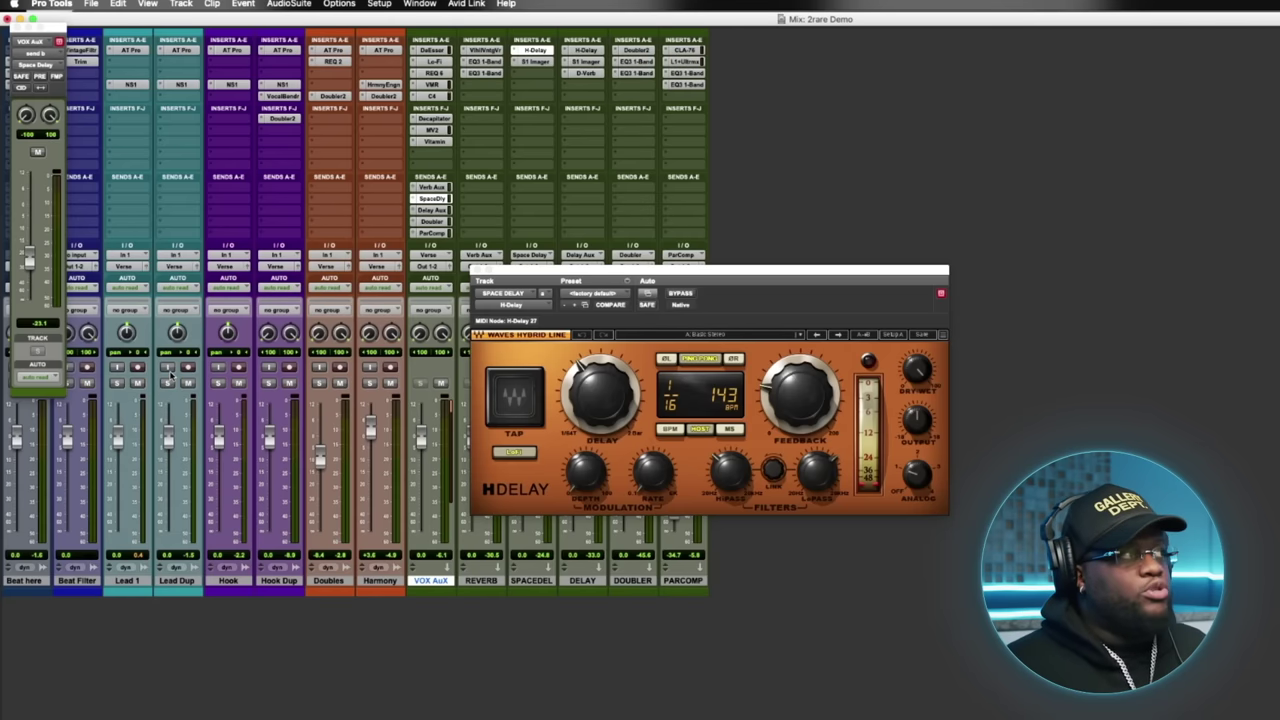
key(space)
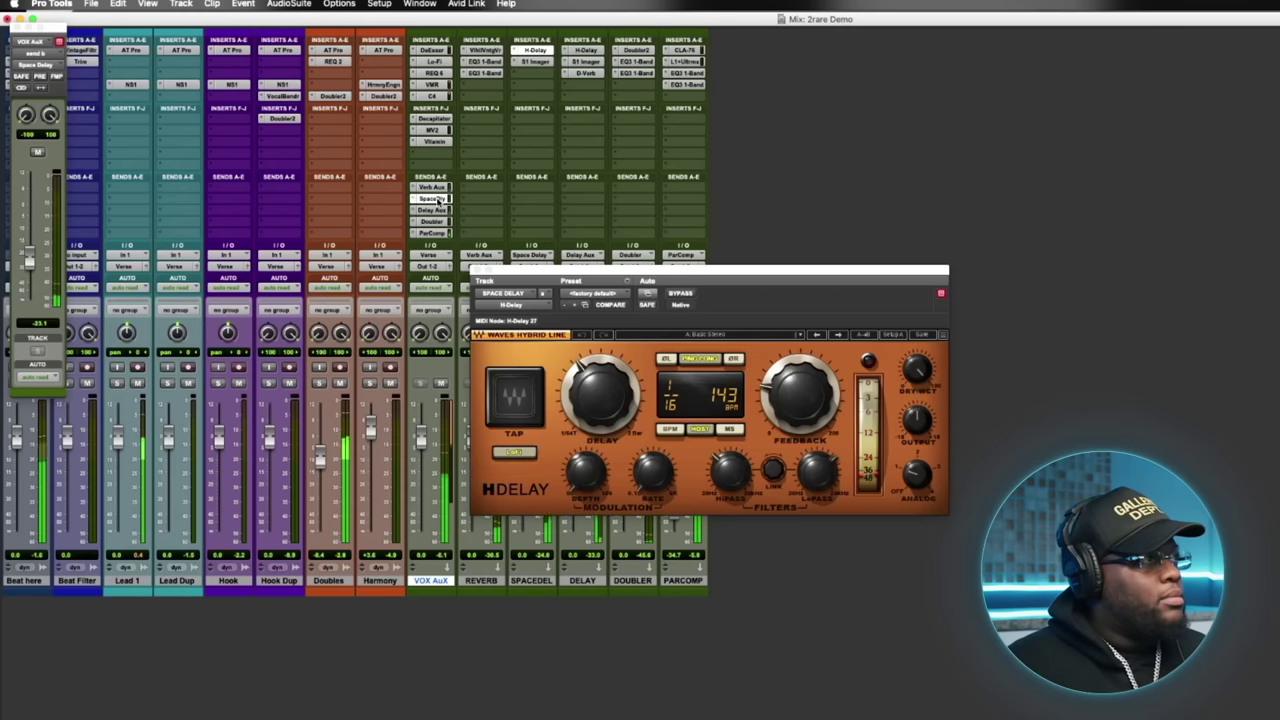
ctrl+super+click(437, 200)
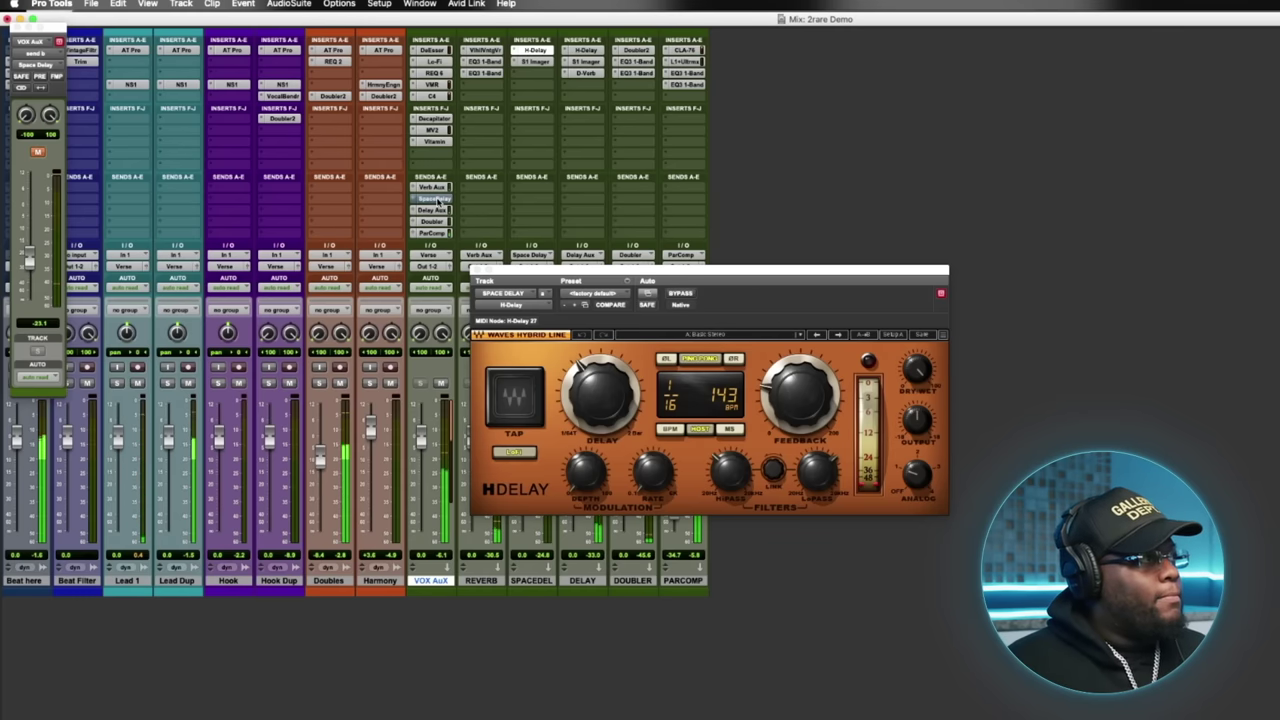
ctrl+super+click(437, 200)
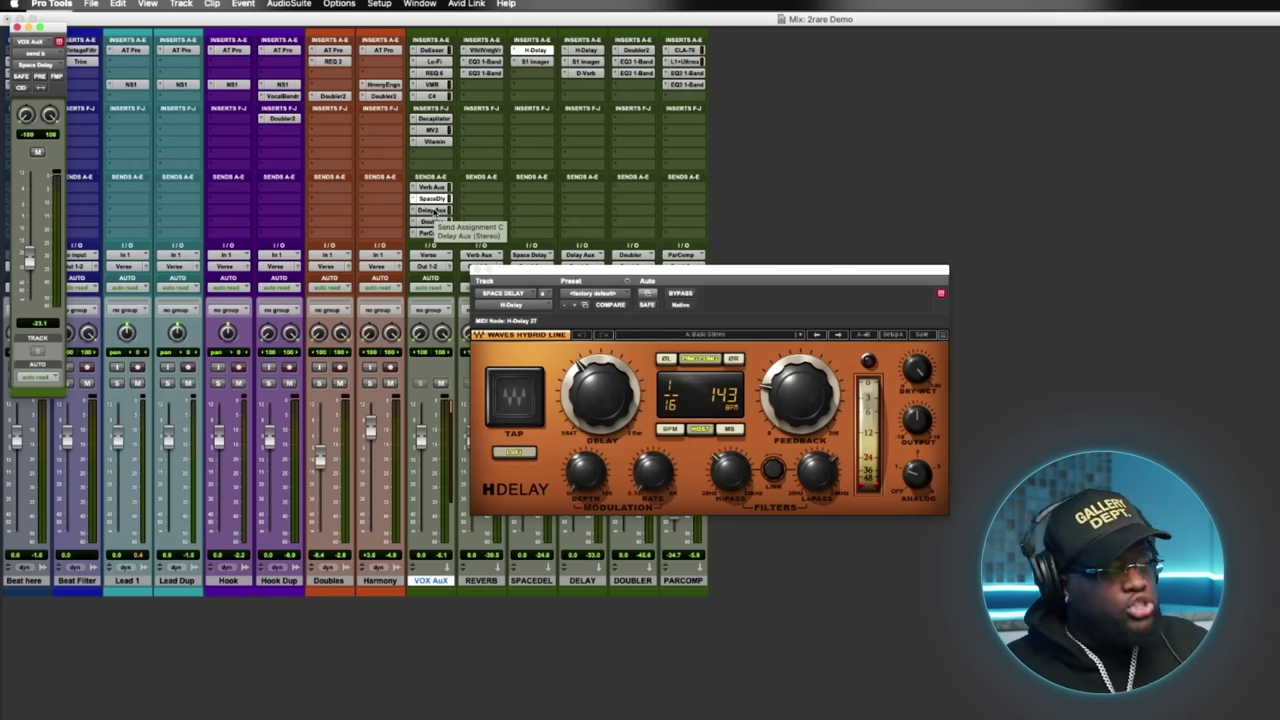
- Review the DELAY return's H-Delay settings, then show the VOX AuX Doubler send at -35.6
click(434, 211)
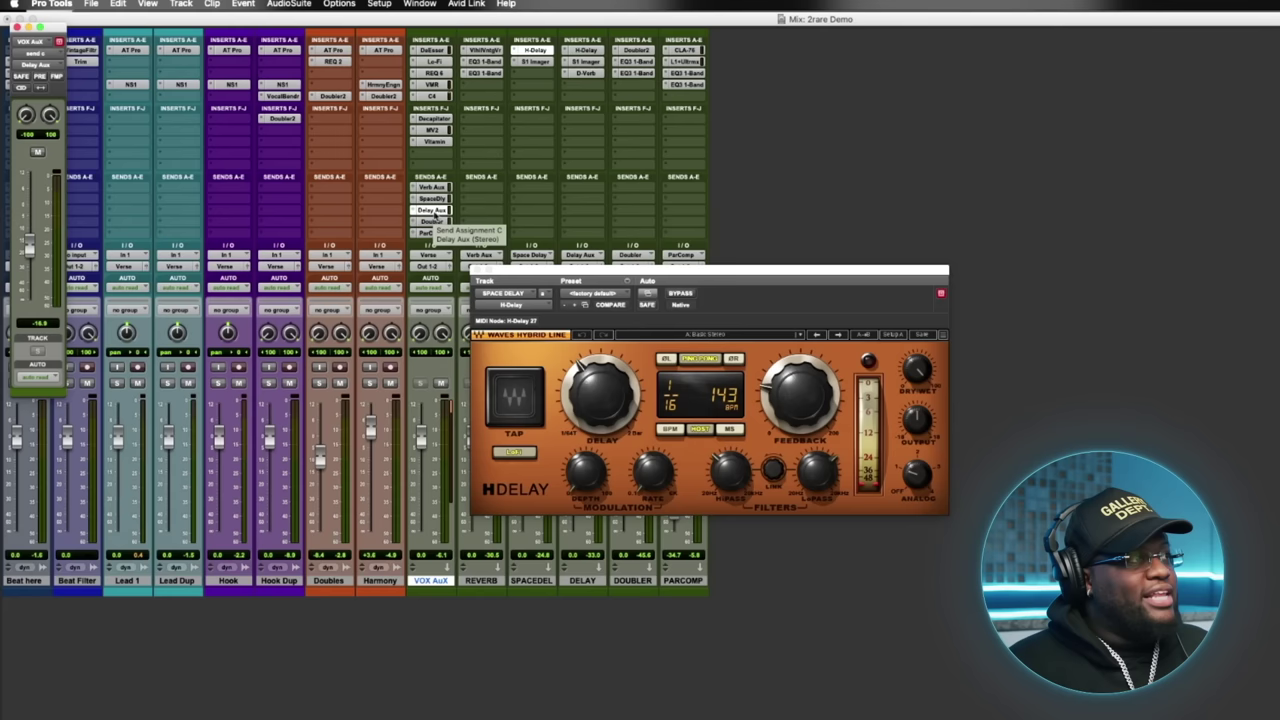
click(476, 271)
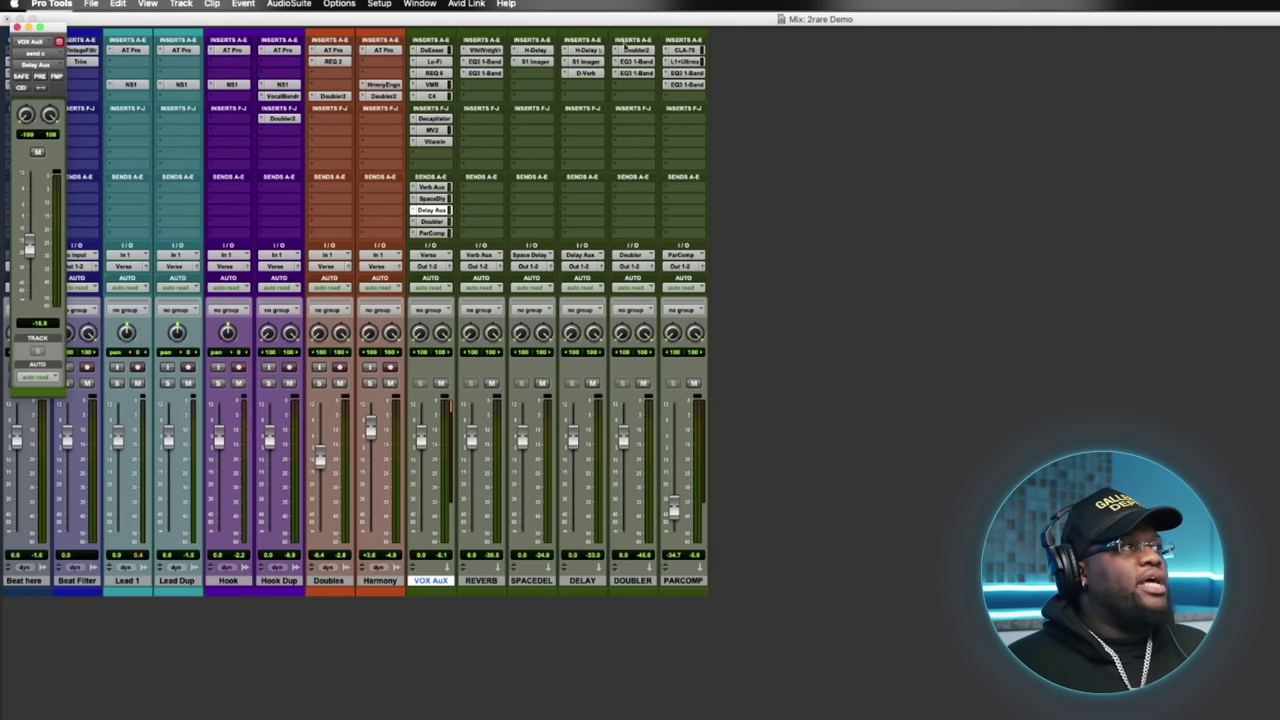
click(583, 50)
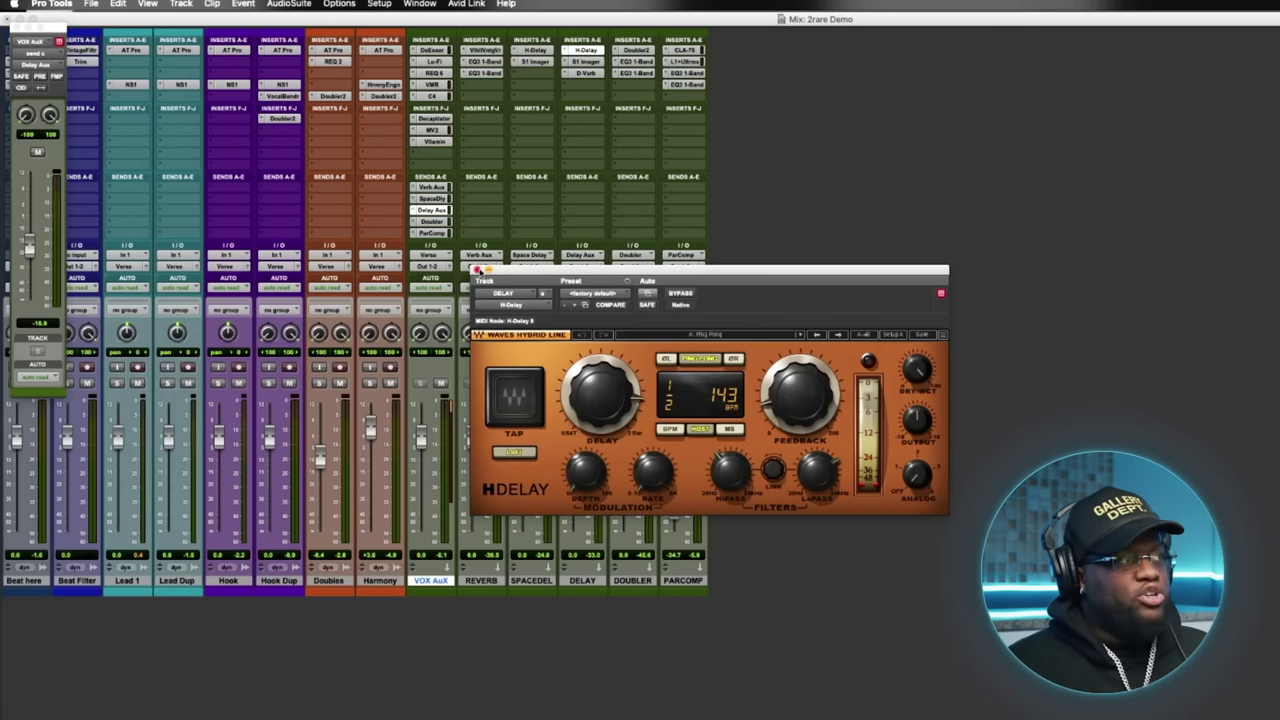
click(477, 270)
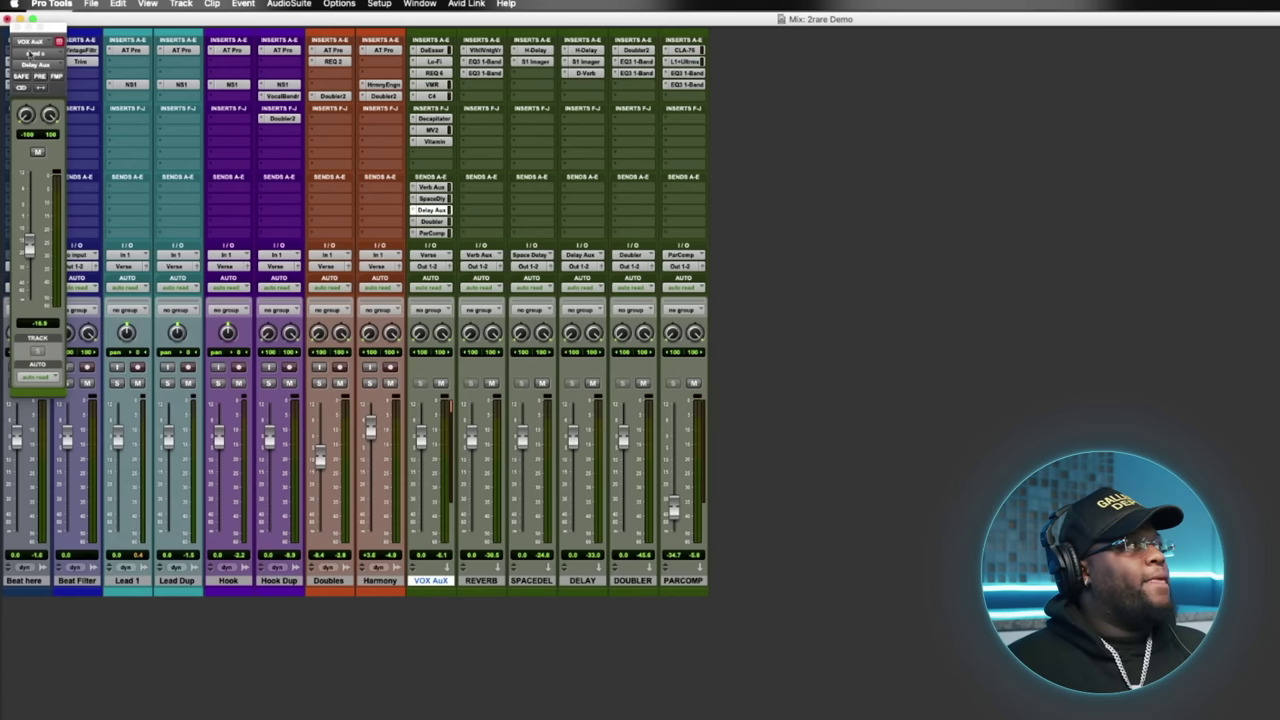
click(432, 210)
click(432, 221)
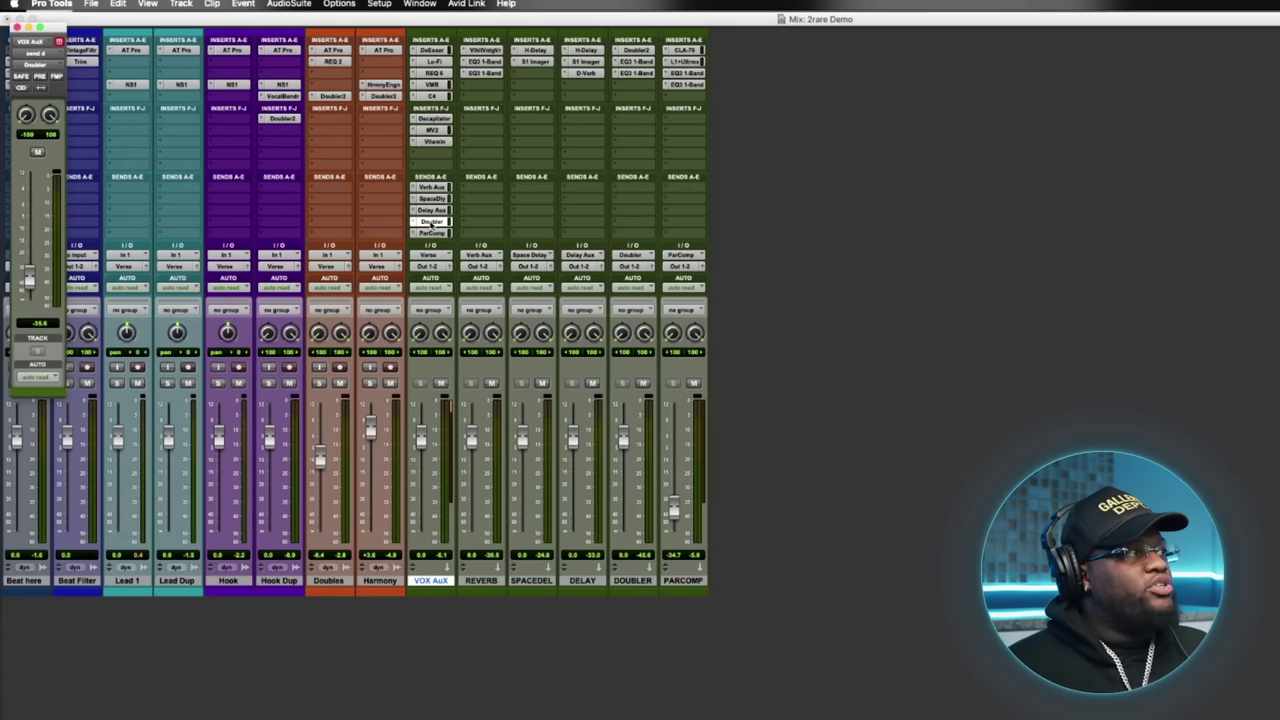
- Audition the Doubler send during playback, raising it then settling it low at -37.3
click(631, 50)
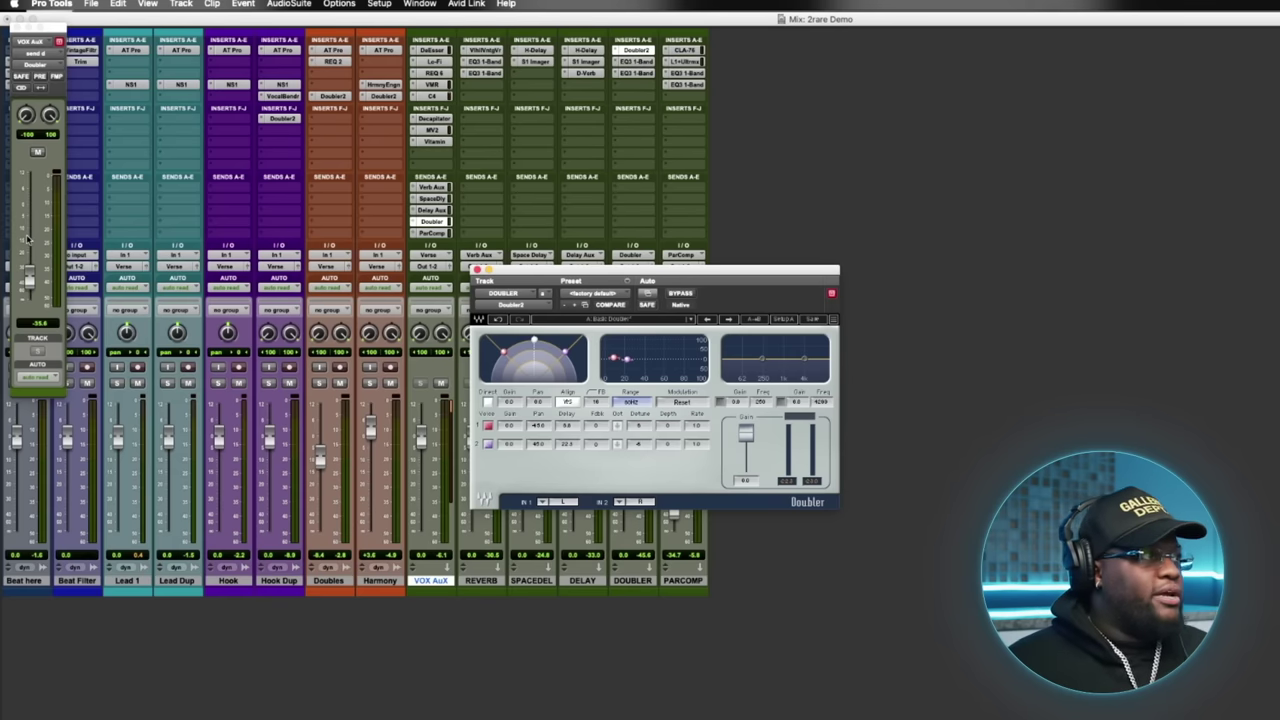
key(space)
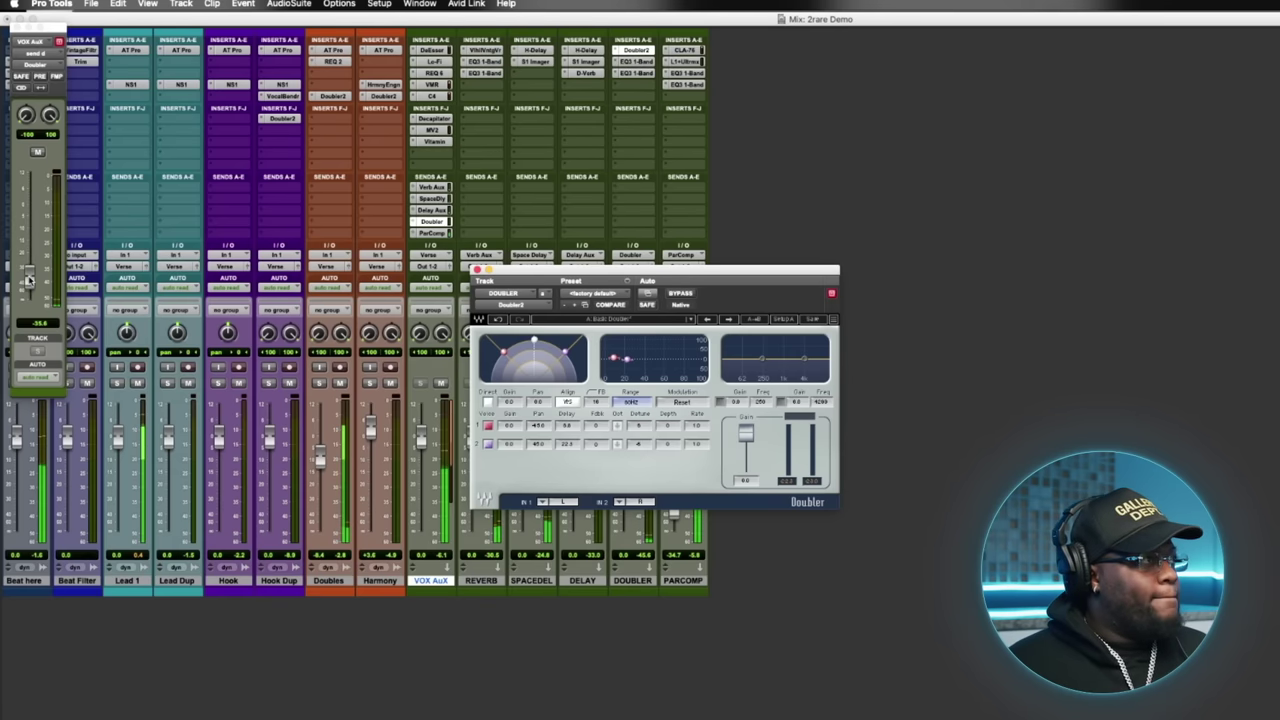
drag(28, 280, 31, 214)
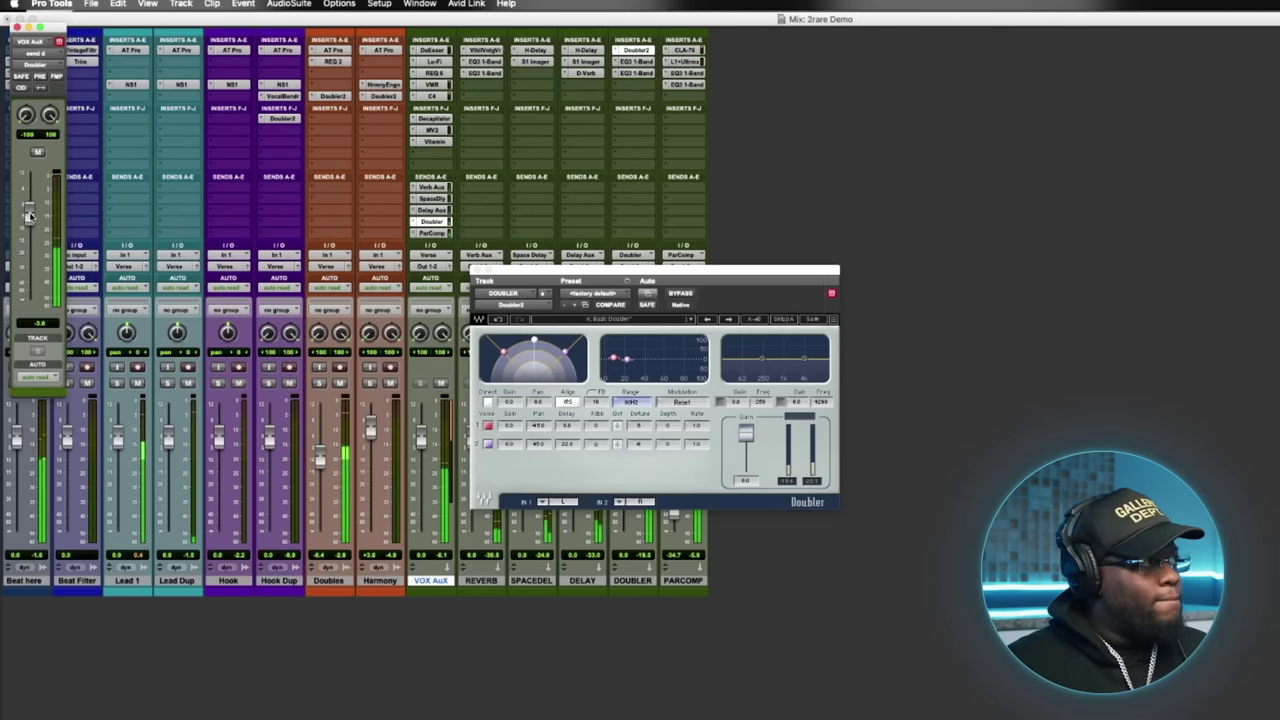
drag(30, 215, 29, 283)
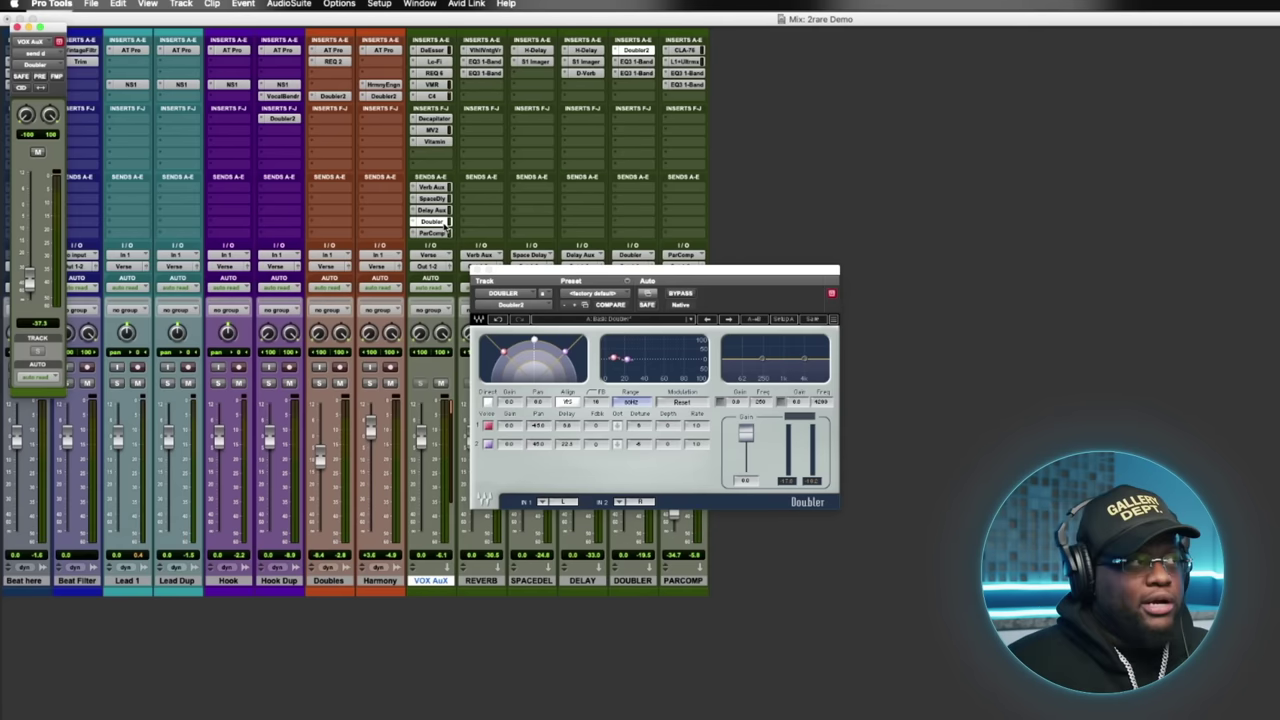
click(475, 270)
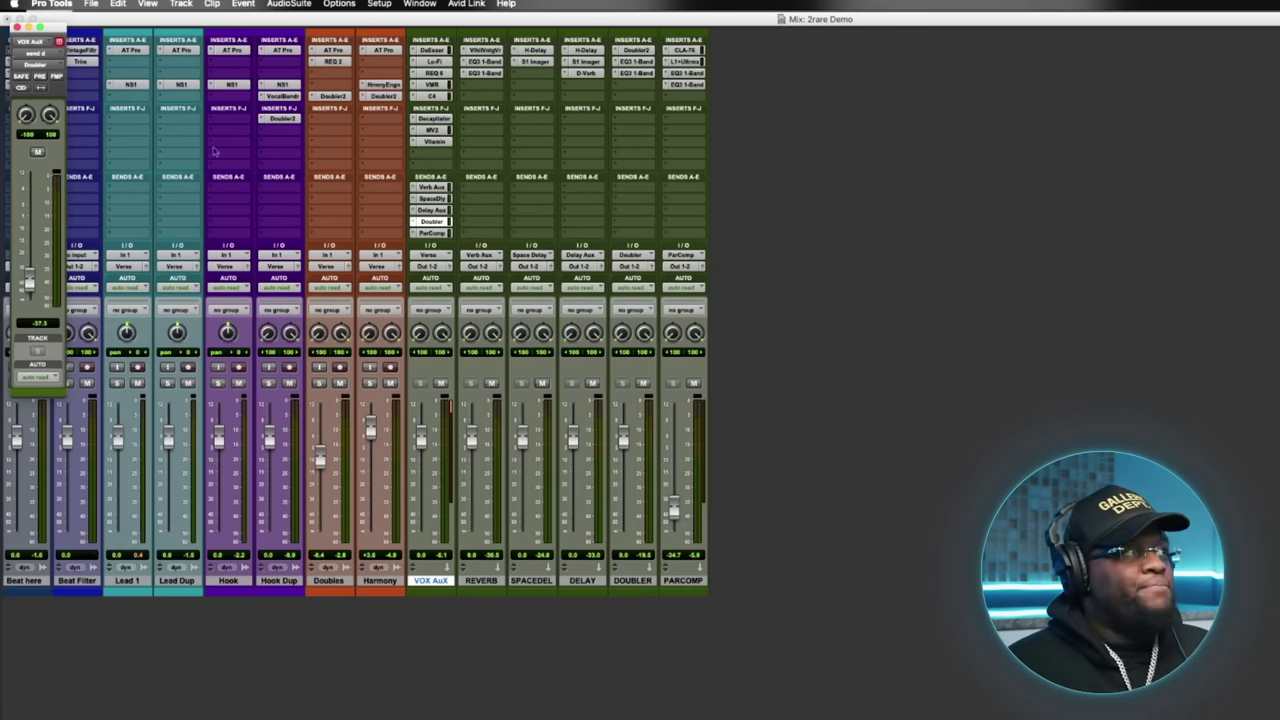
click(17, 27)
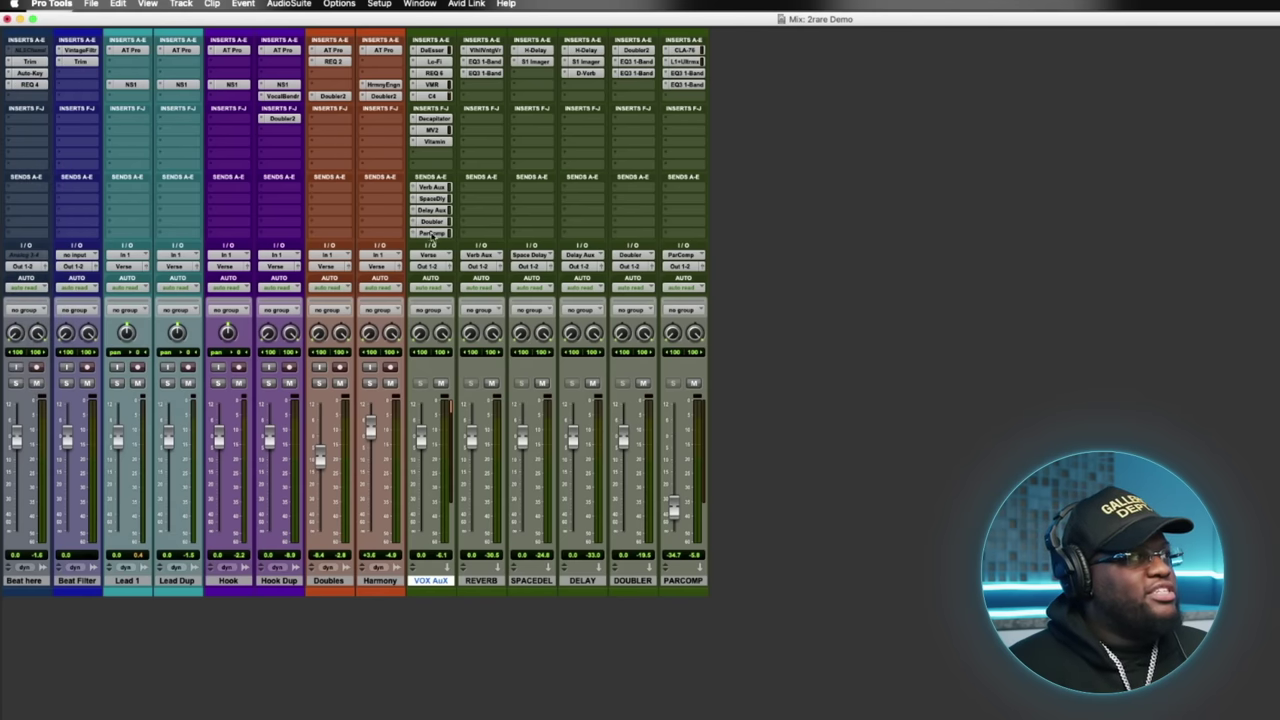
- Switch the PARCOMP return's CLA-76 ratio to ALL-buttons mode
click(432, 233)
click(684, 50)
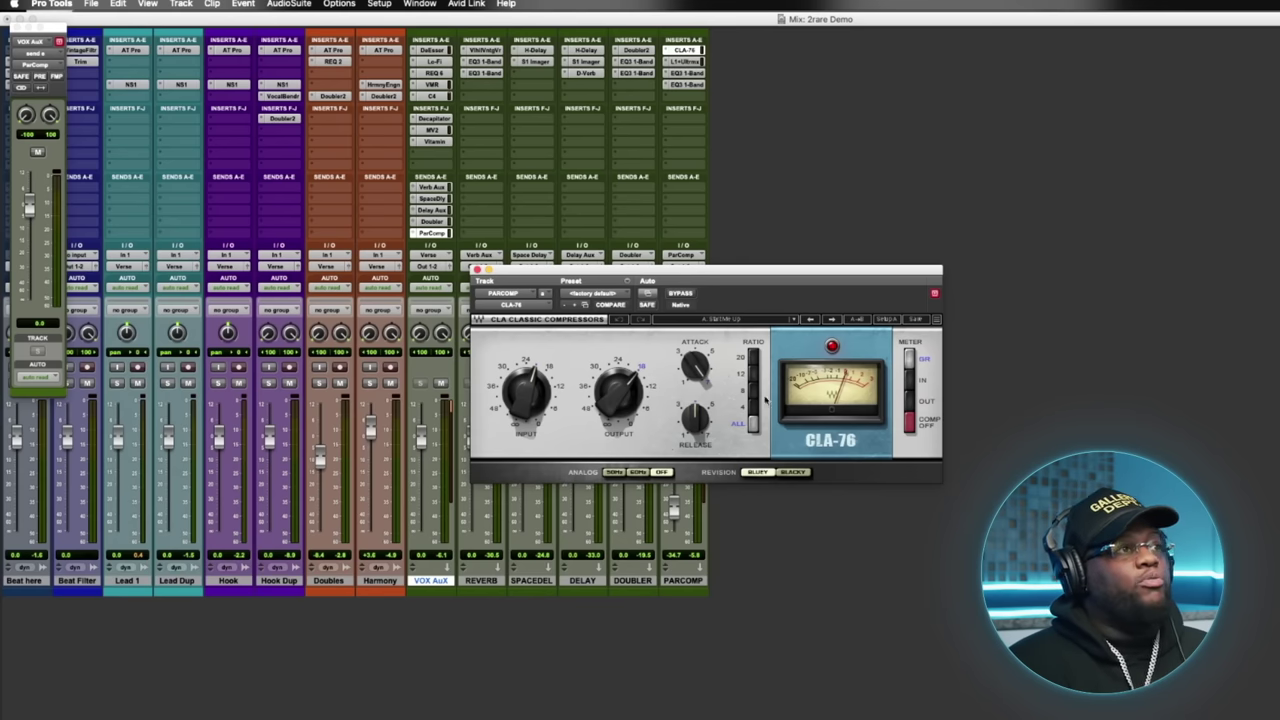
click(753, 426)
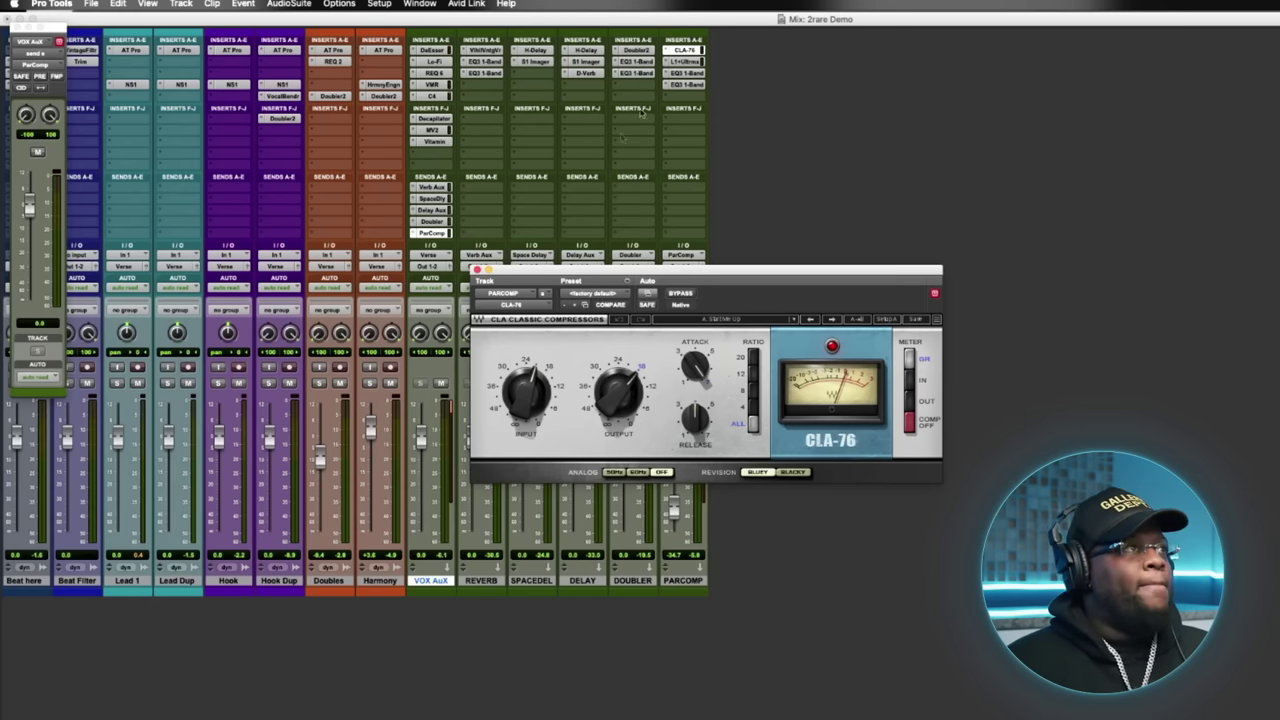
- Review PARCOMP's L1 Ultramaximizer and its high-pass and peak EQ3 1-Band inserts
click(686, 62)
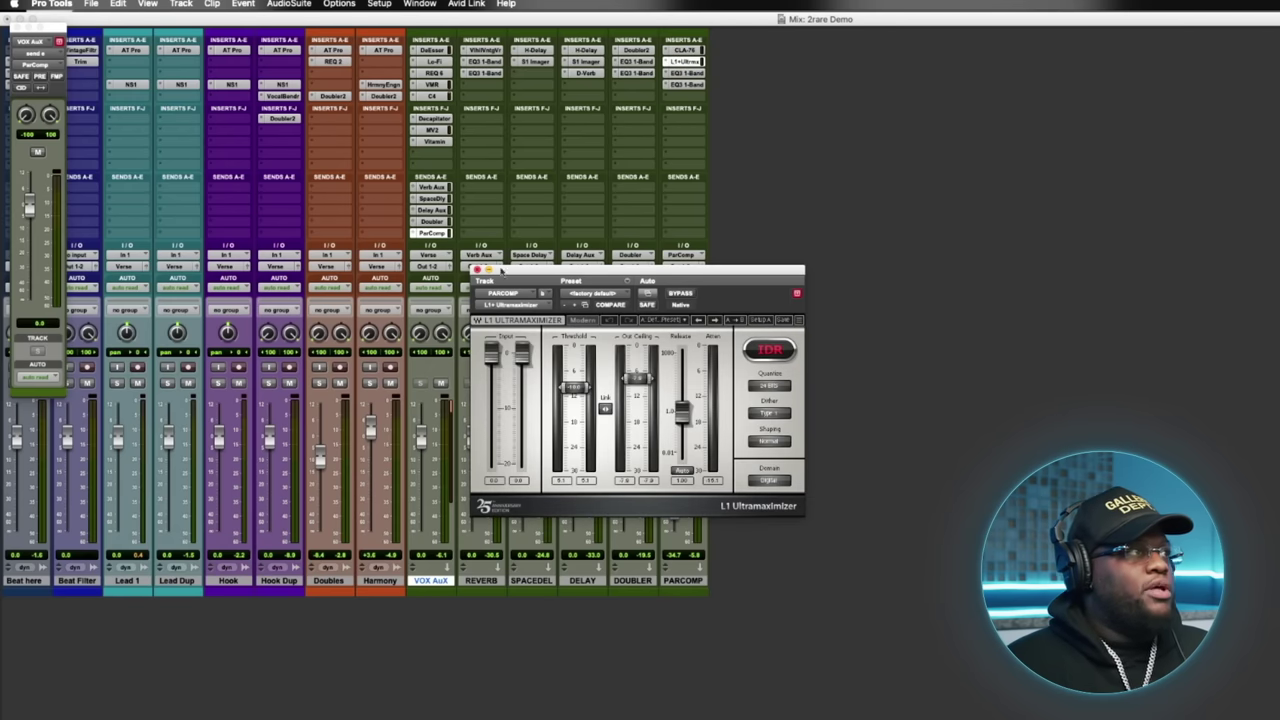
click(477, 270)
click(686, 73)
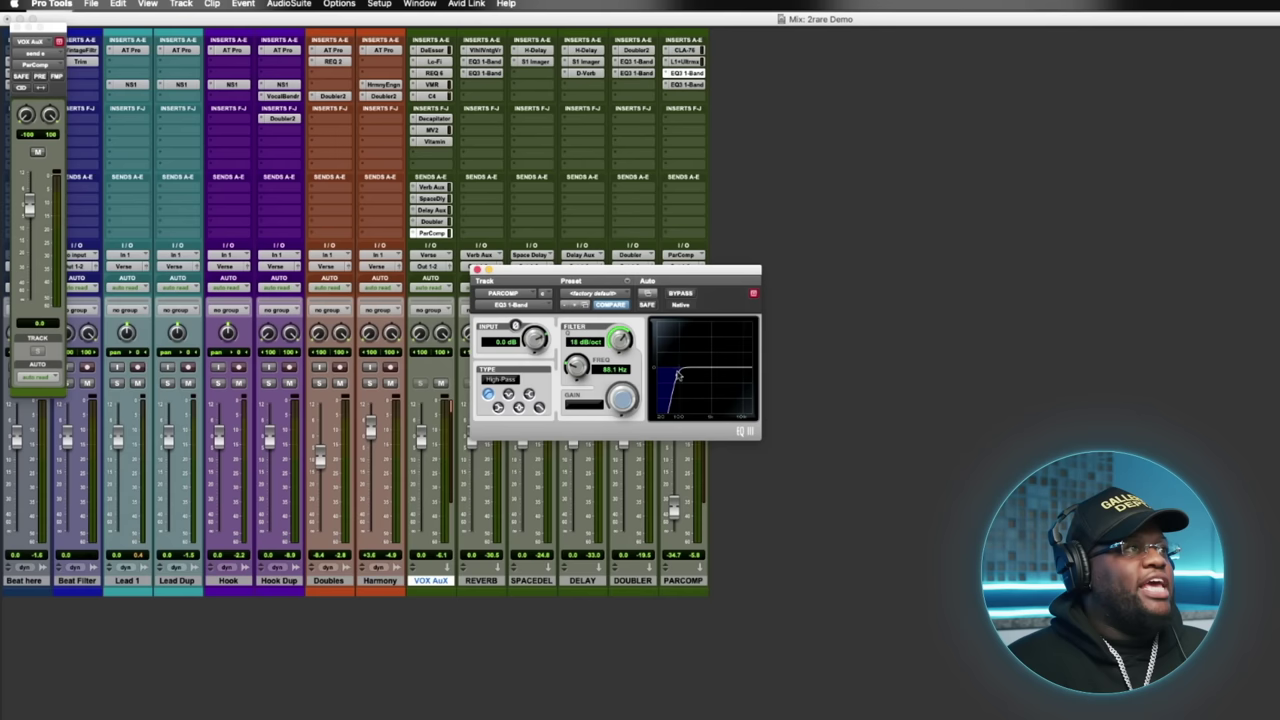
click(686, 85)
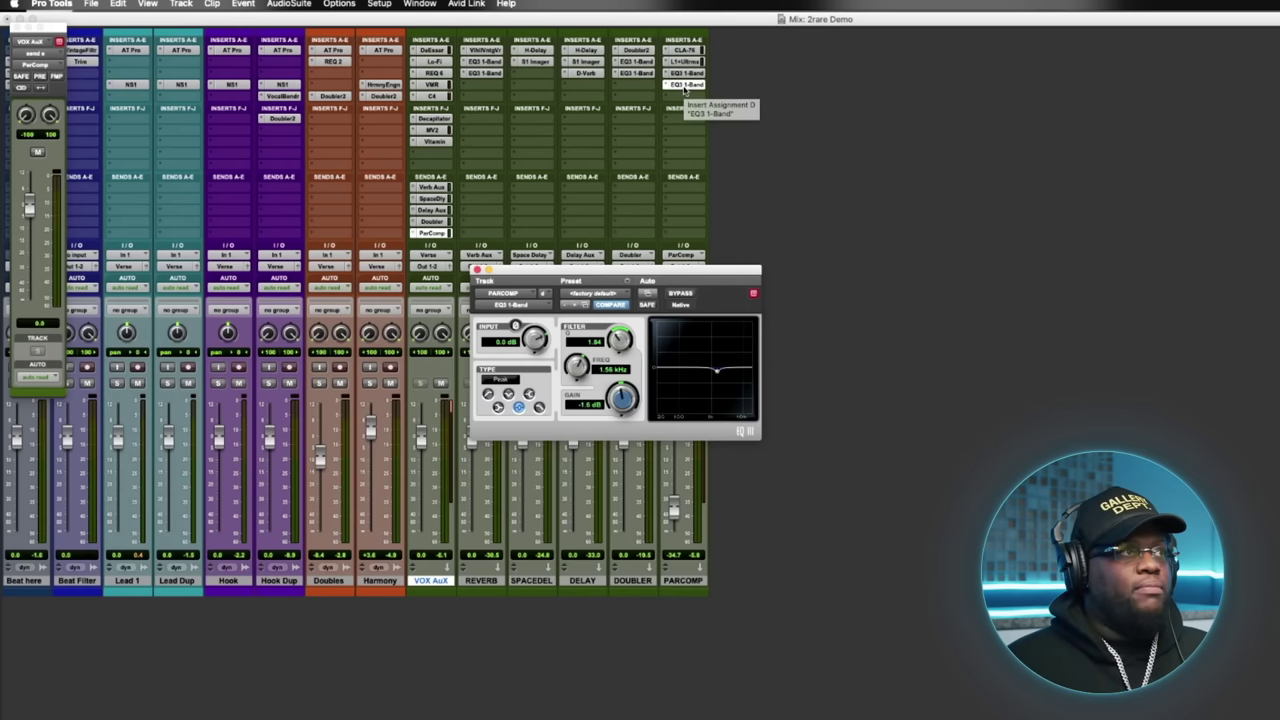
click(686, 50)
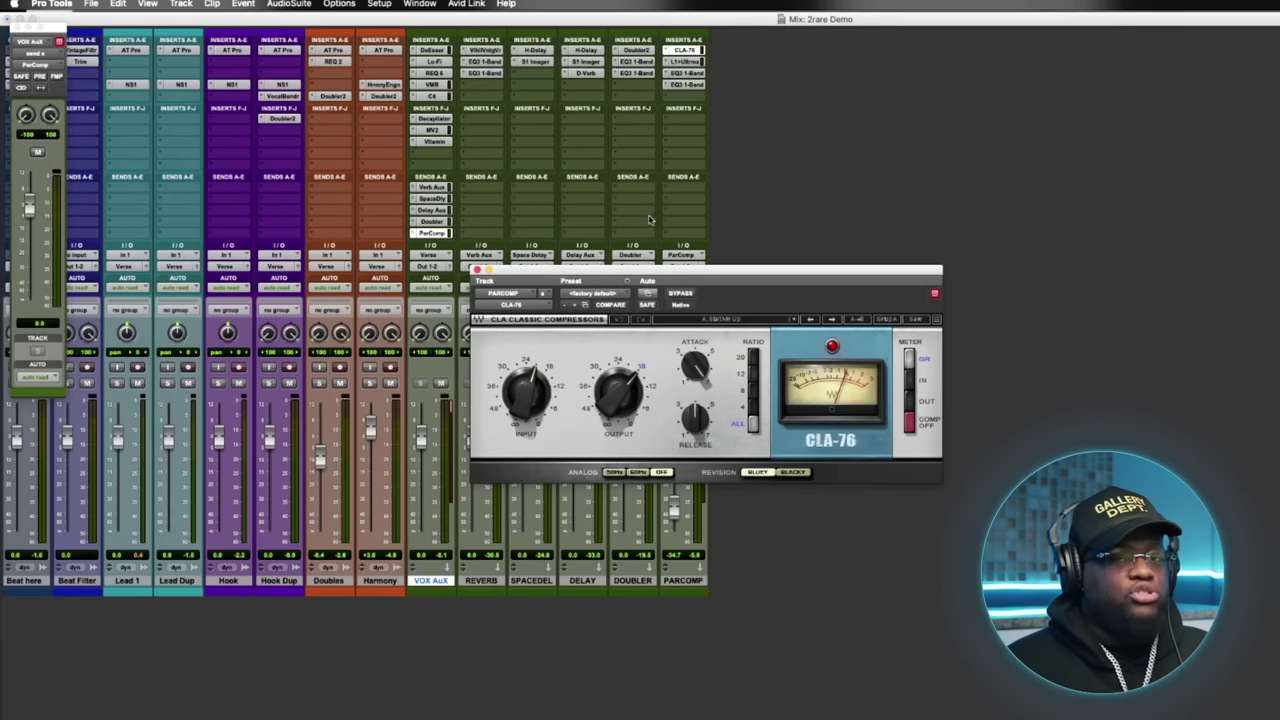
click(688, 73)
click(478, 270)
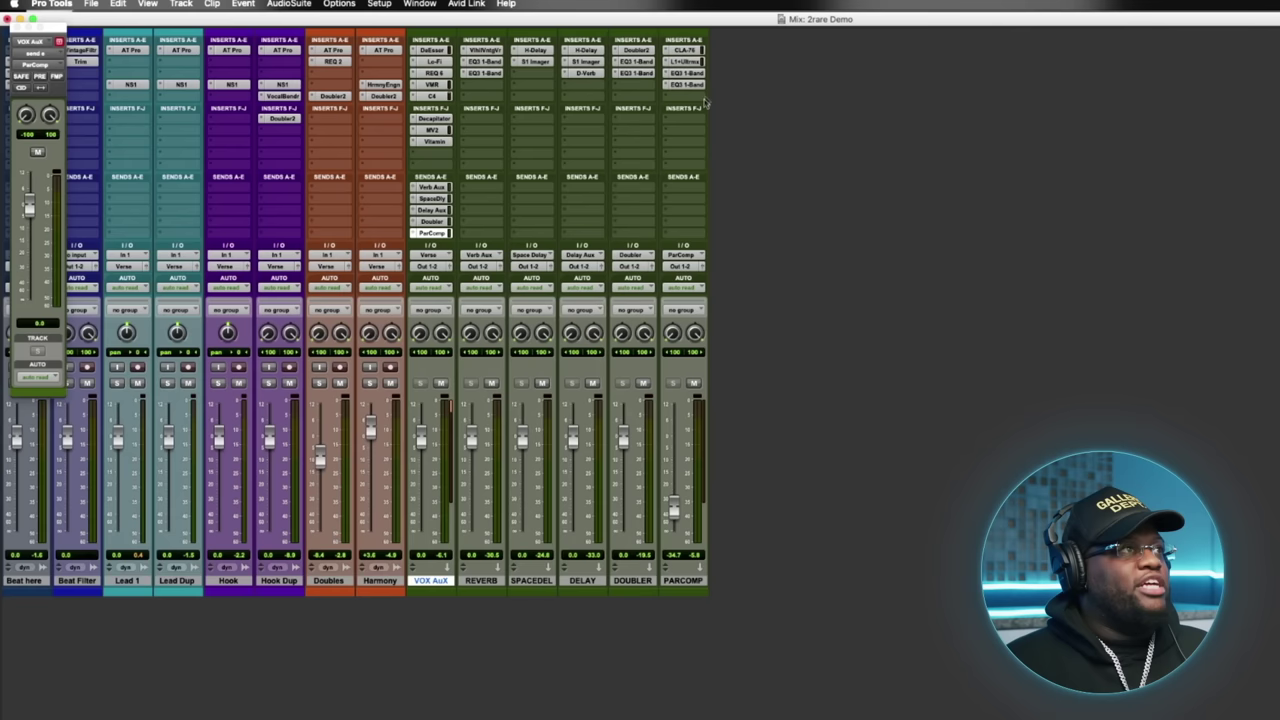
click(686, 84)
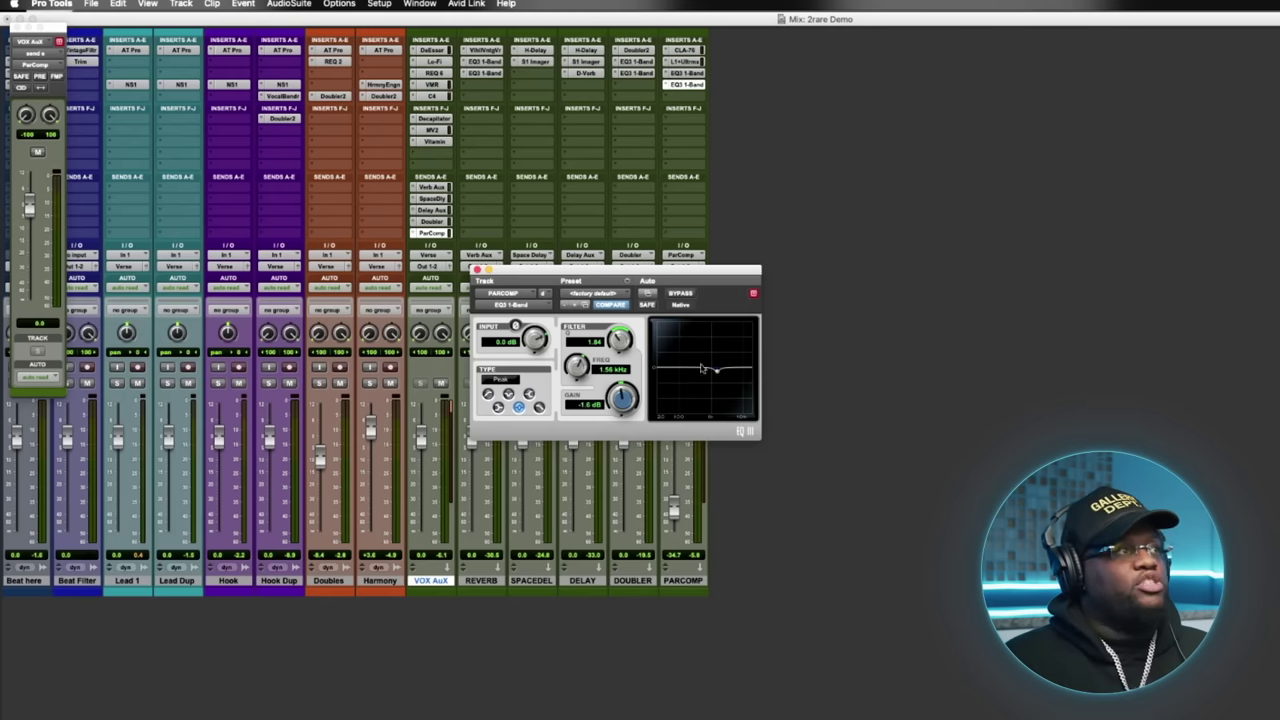
click(477, 270)
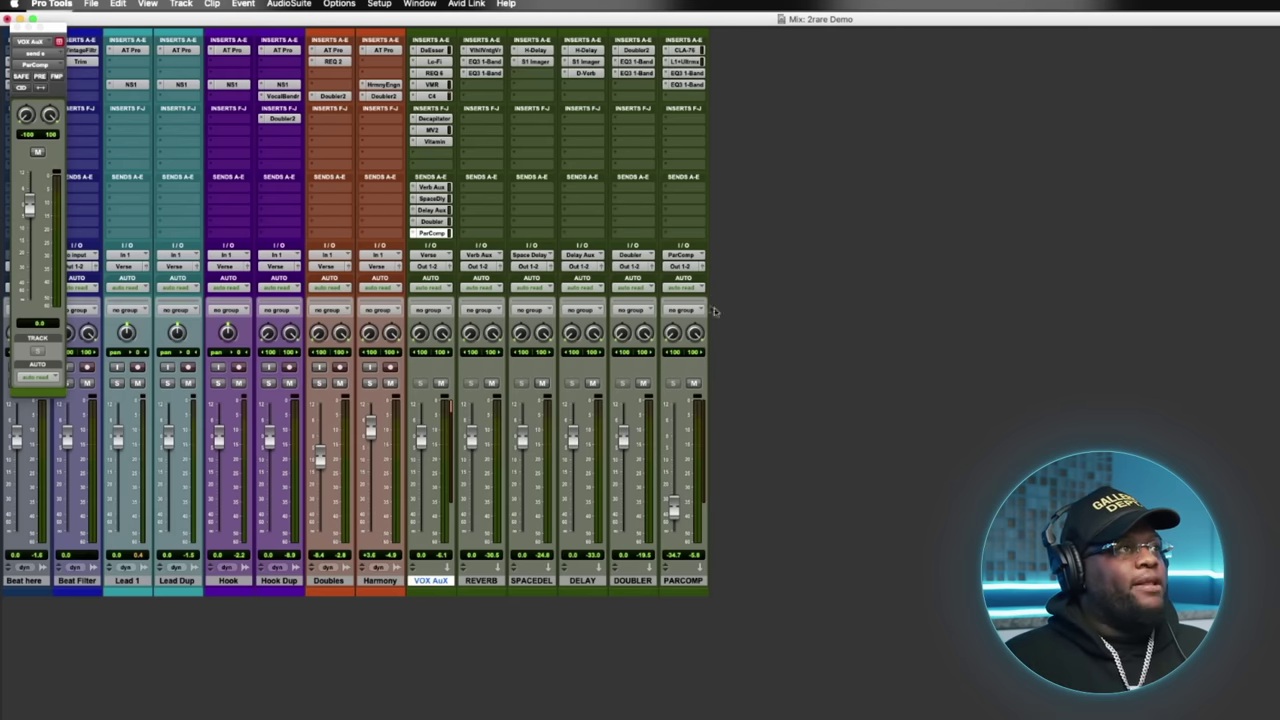
click(683, 50)
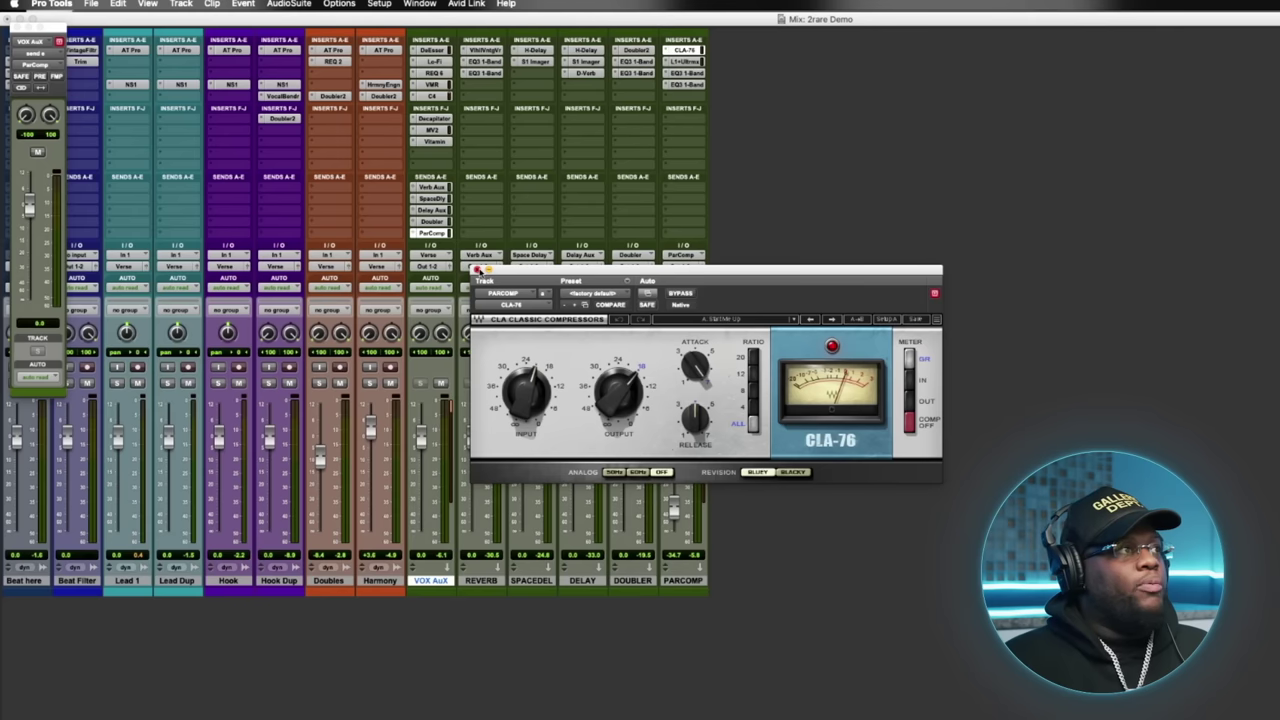
click(477, 270)
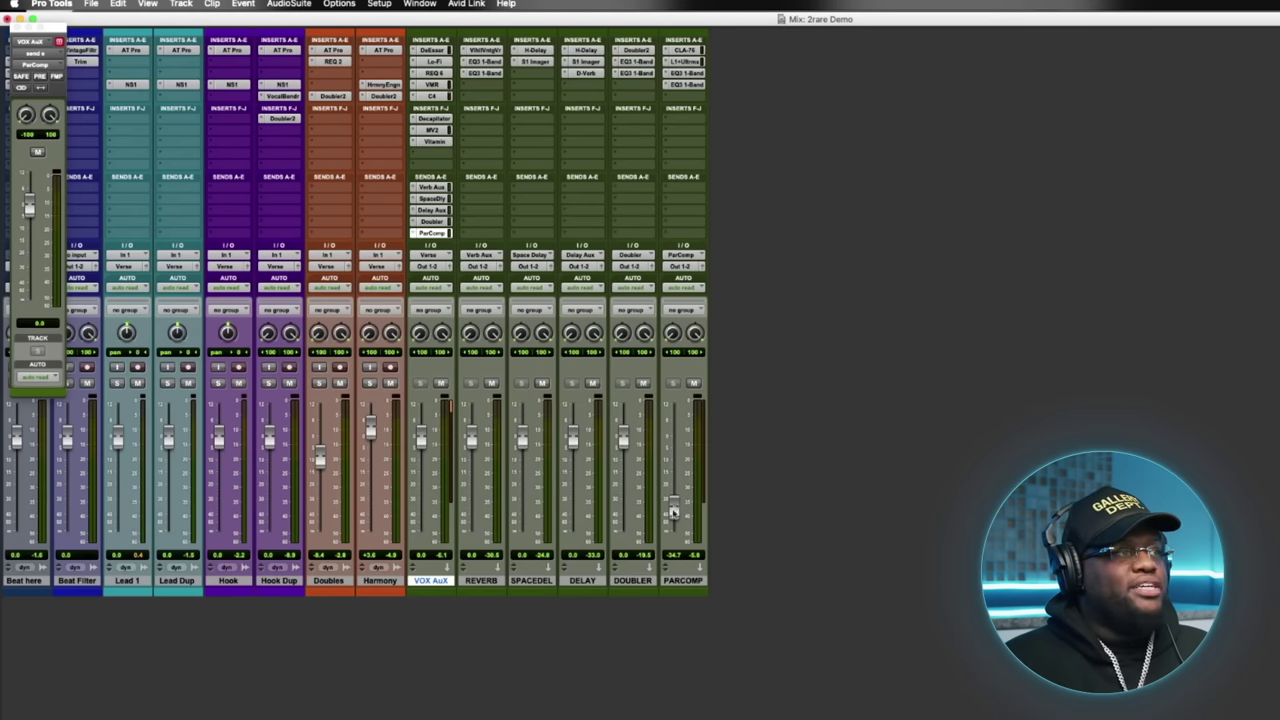